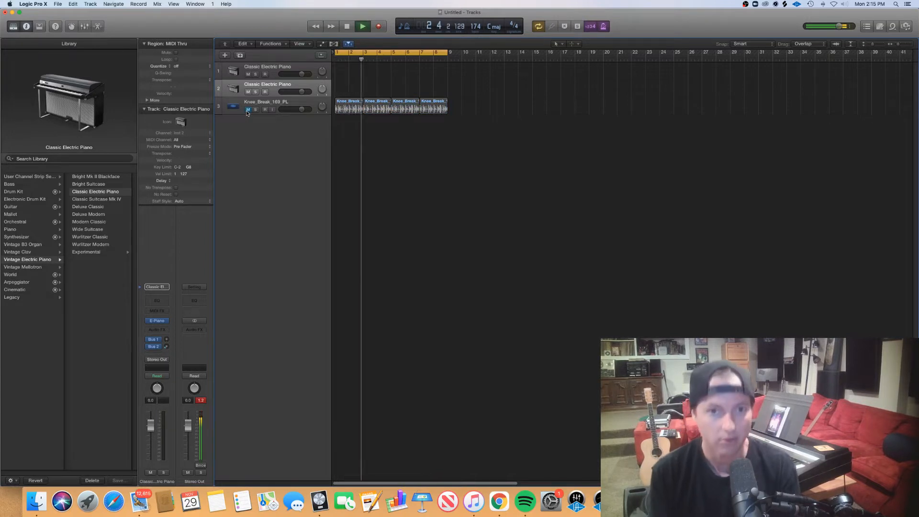
Unmute the Knee_Break_169_PL drum track, lower its volume, and play back the loop to check the level.
{"action": "key", "text": "space"}
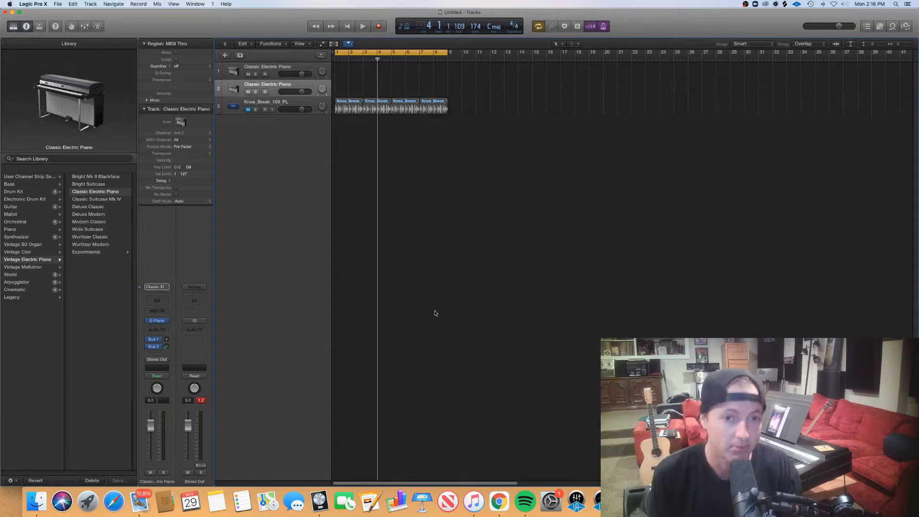
{"action": "left_click", "coordinate": [260, 111]}
{"action": "left_click", "coordinate": [250, 113]}
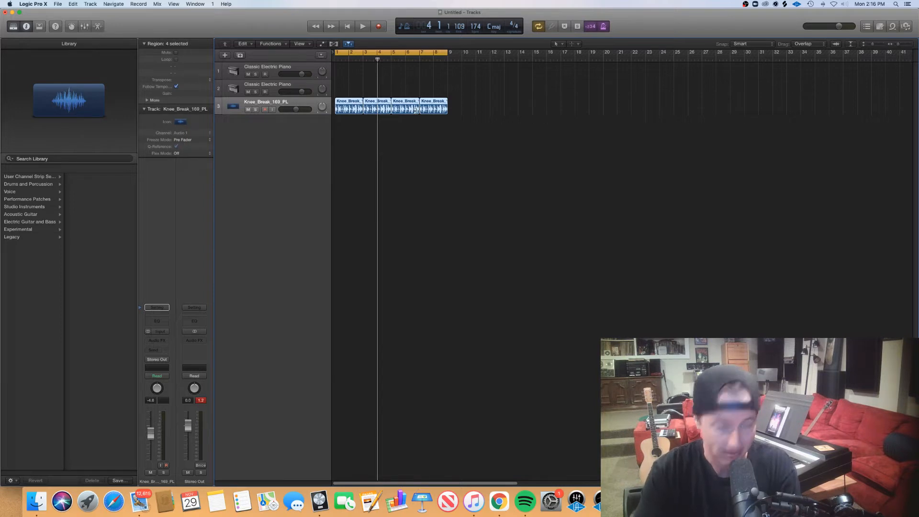
{"action": "key", "text": "space"}
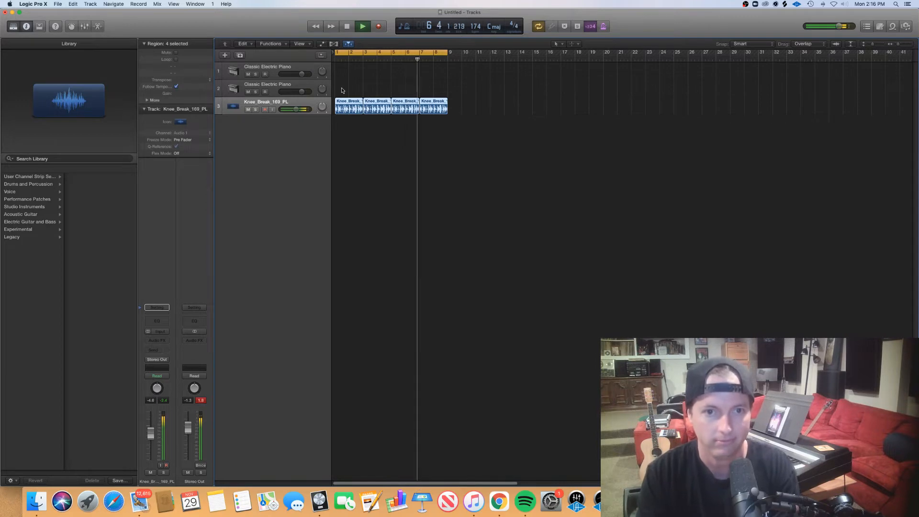
{"action": "key", "text": "space"}
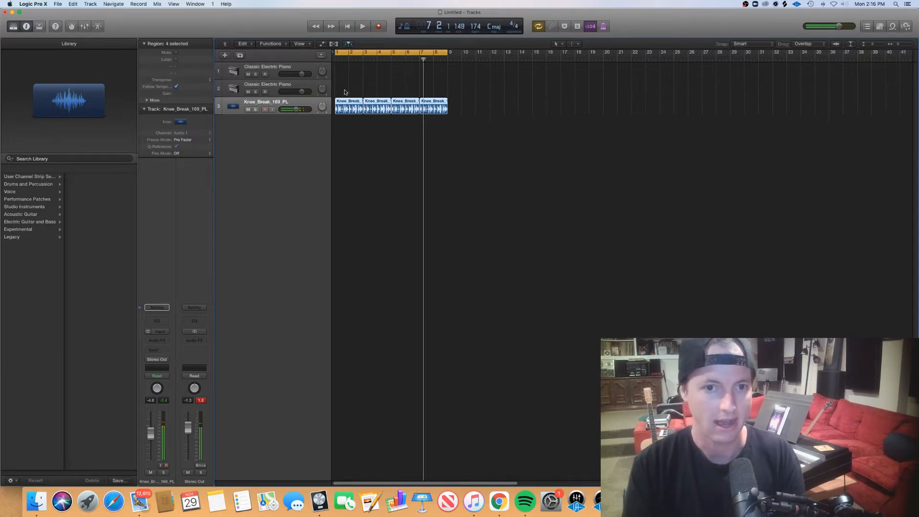
Create a four-bar MIDI region at bar 1 on the first electric piano track and open it in an enlarged Piano Roll.
{"action": "right_click", "coordinate": [345, 92]}
{"action": "left_click", "coordinate": [348, 97]}
{"action": "left_click_drag", "start_coordinate": [349, 95], "coordinate": [362, 96]}
{"action": "left_click_drag", "start_coordinate": [357, 90], "coordinate": [391, 76]}
{"action": "double_click", "coordinate": [360, 75]}
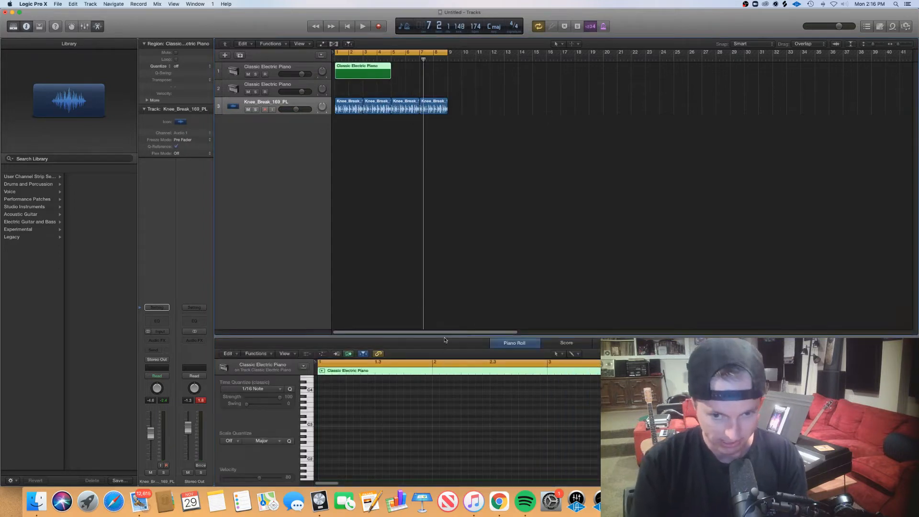
{"action": "left_click_drag", "start_coordinate": [445, 335], "coordinate": [445, 176]}
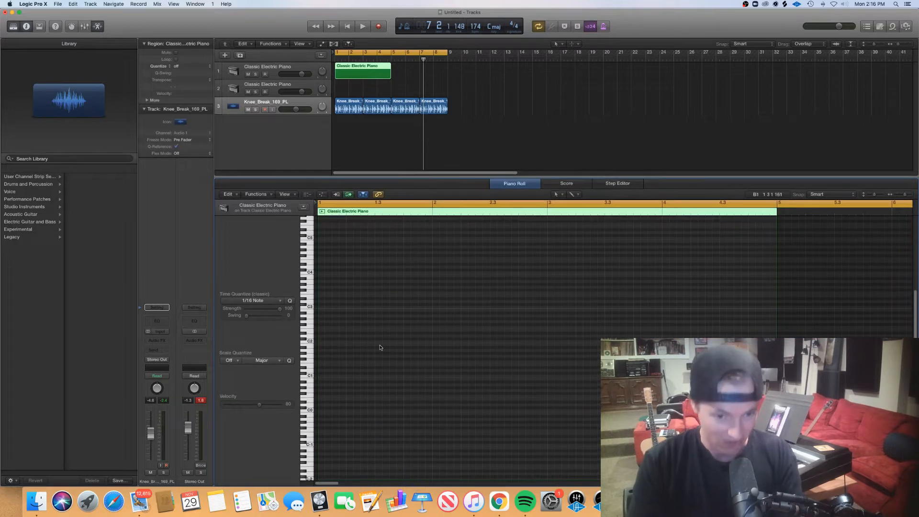
Draw a one-bar A minor chord (A1, A2, C3, E3) at bar 1, and copy it slightly late into bar 2, trimmed to end at bar 3.
{"action": "left_click_drag", "start_coordinate": [323, 353], "coordinate": [405, 369]}
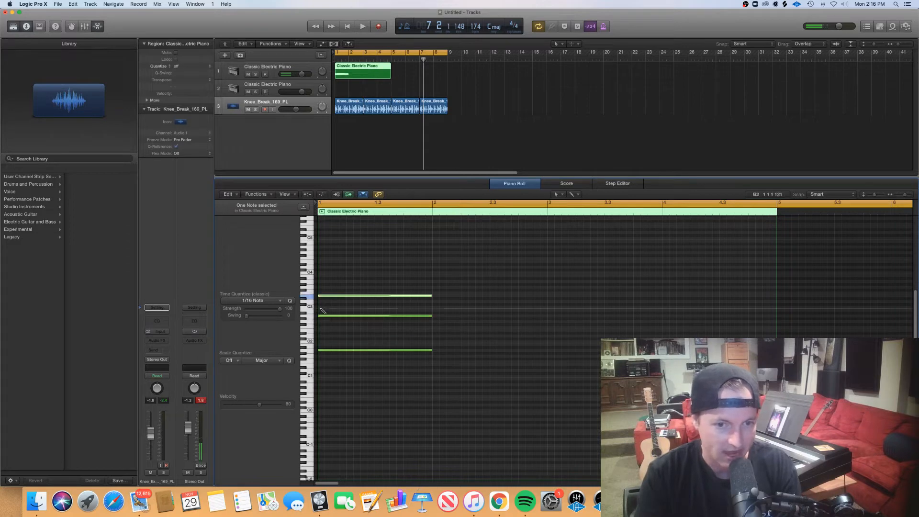
{"action": "key", "text": "space"}
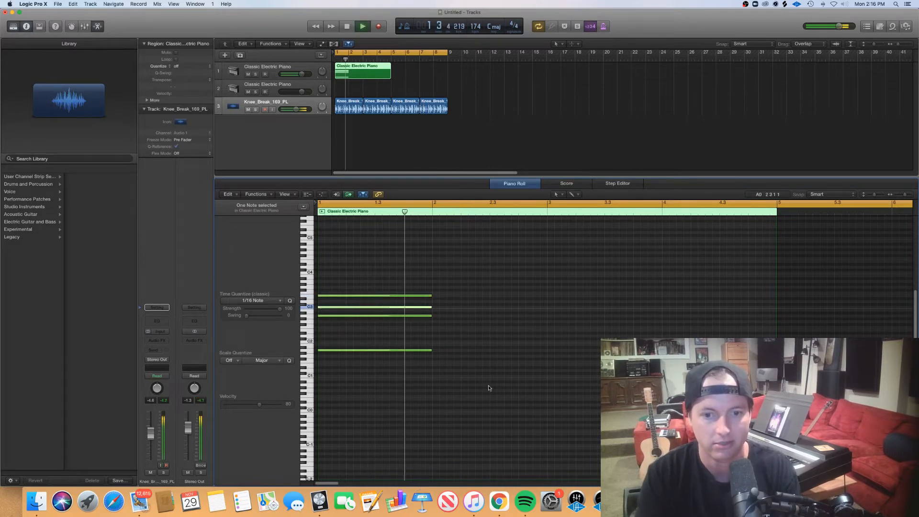
{"action": "left_click_drag", "start_coordinate": [444, 378], "coordinate": [488, 297]}
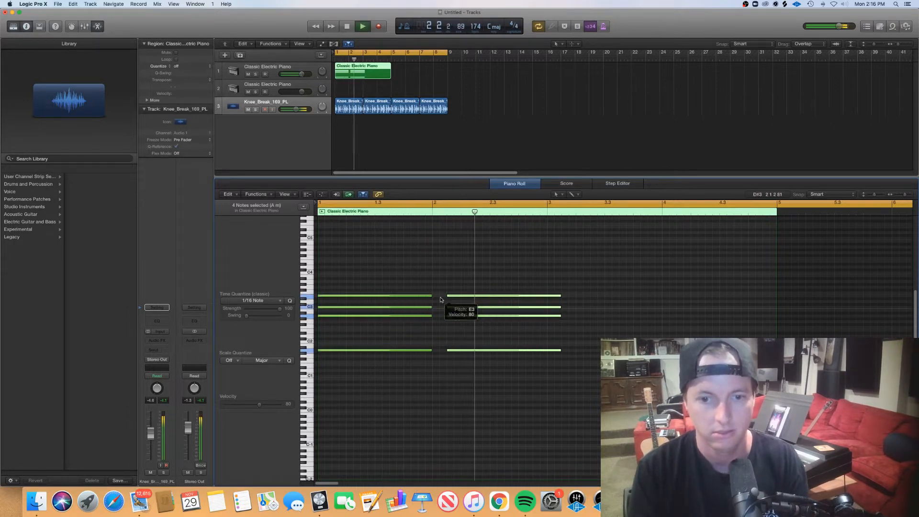
{"action": "key", "text": "space"}
{"action": "left_click_drag", "start_coordinate": [560, 296], "coordinate": [539, 296]}
Duplicate both A minor chords into bars 3 and 4 and play back the progression.
{"action": "left_click_drag", "start_coordinate": [611, 410], "coordinate": [627, 299]}
{"action": "key", "text": "space"}
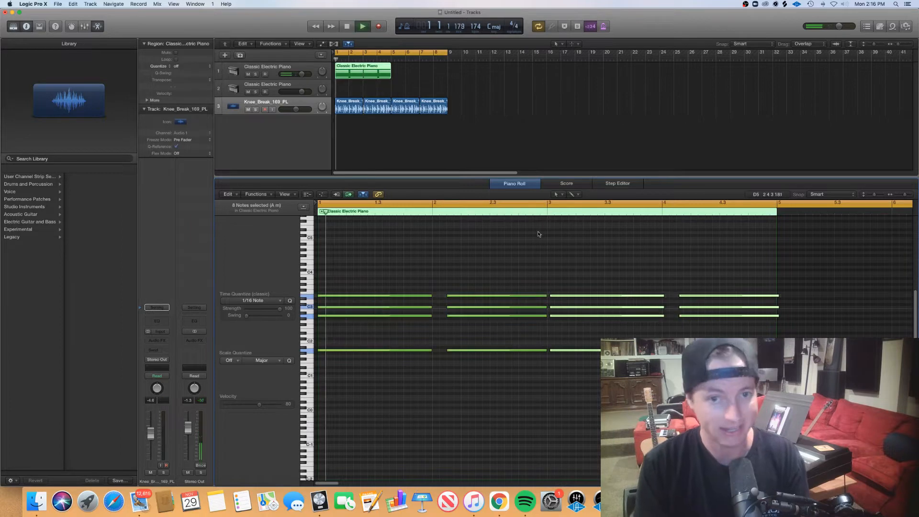
{"action": "left_click", "coordinate": [468, 131]}
{"action": "left_click", "coordinate": [367, 71]}
Shorten the last A minor chord to beat 3 of bar 4 and fill the rest of the bar with an E major chord (E2, G#2, B2, E3).
{"action": "left_click", "coordinate": [593, 364]}
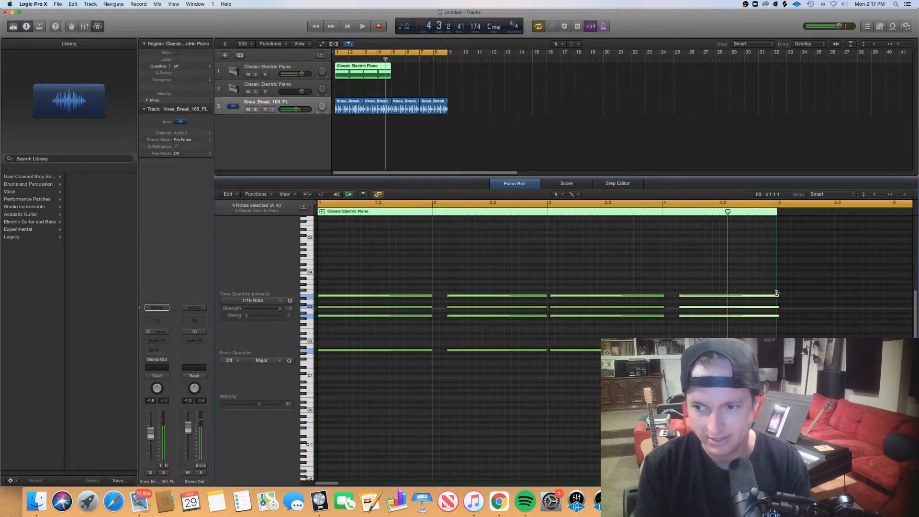
{"action": "left_click_drag", "start_coordinate": [773, 298], "coordinate": [721, 299]}
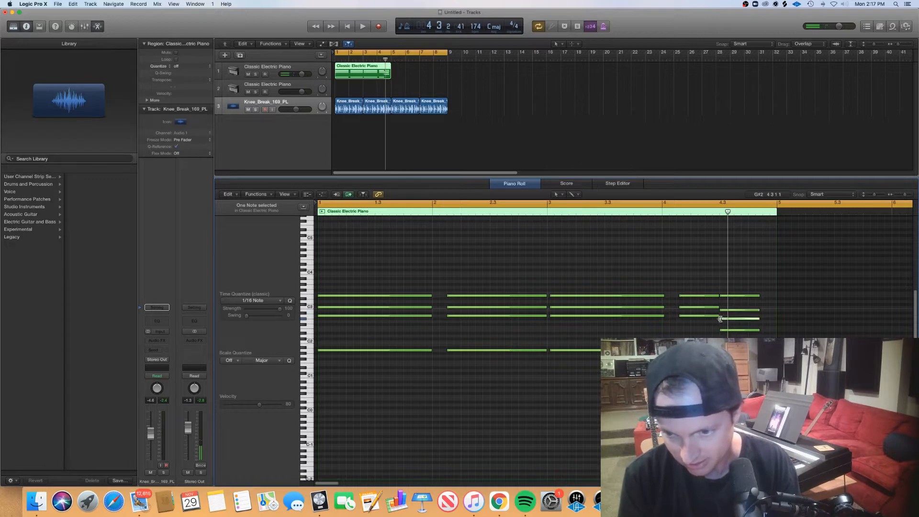
{"action": "left_click_drag", "start_coordinate": [758, 296], "coordinate": [776, 296]}
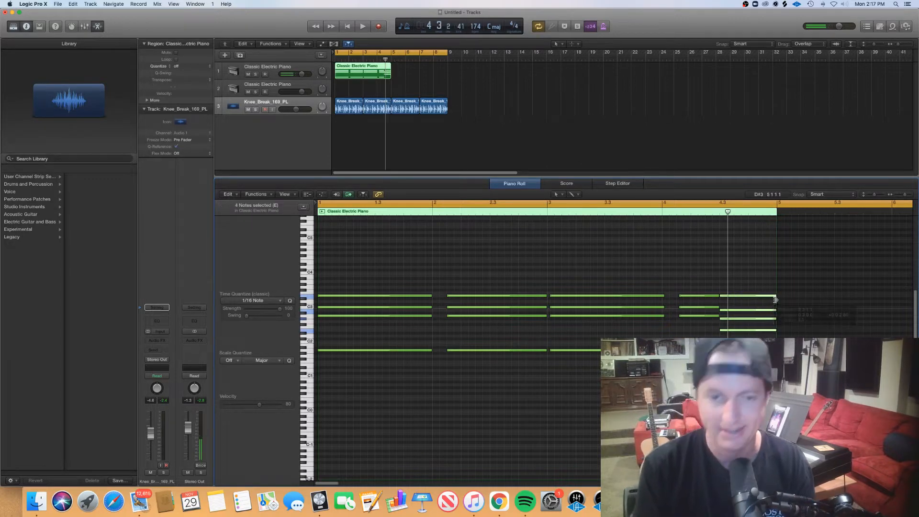
{"action": "key", "text": "space"}
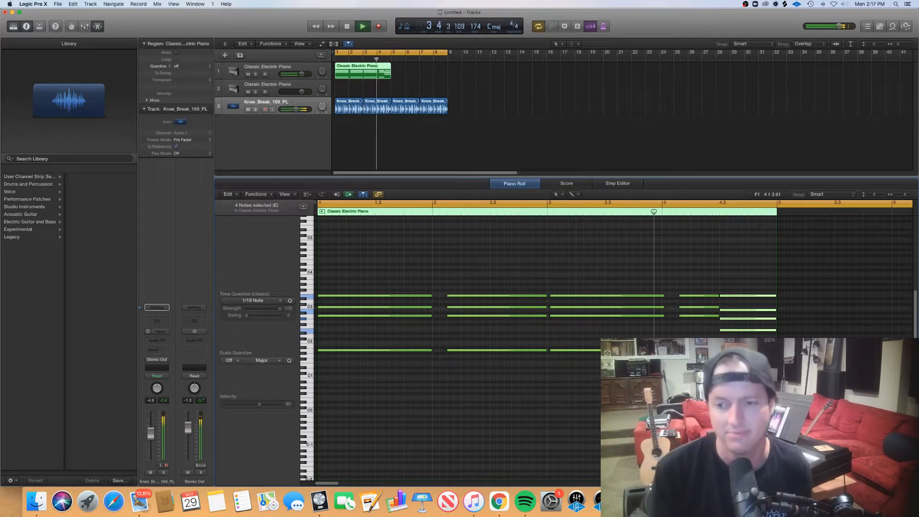
{"action": "key", "text": "space"}
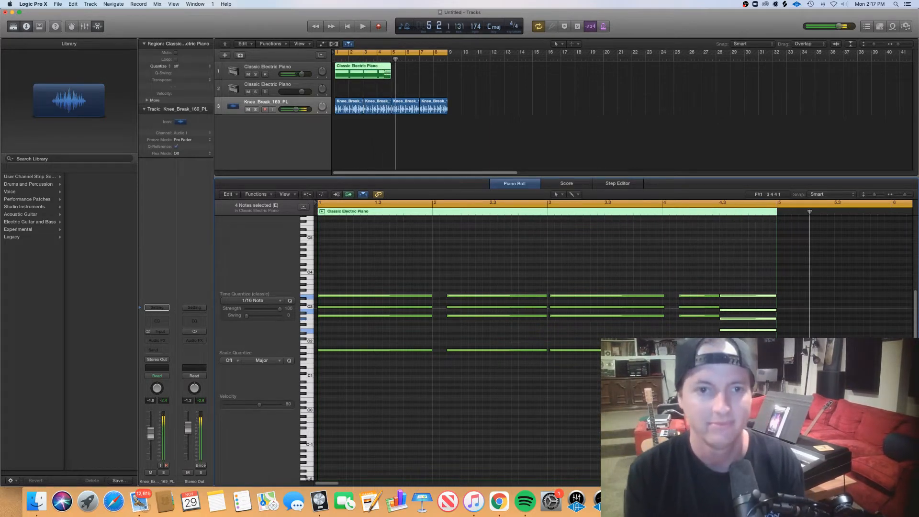
Copy the four-bar chord region to bar 5, and duplicate all the chord and drum regions so the arrangement runs through bar 16.
{"action": "left_click_drag", "start_coordinate": [351, 72], "coordinate": [408, 73]}
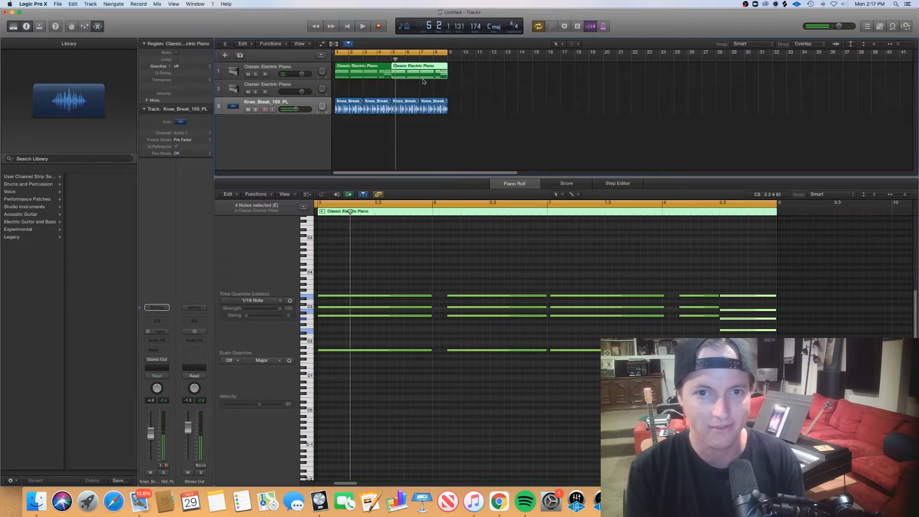
{"action": "key", "text": "space"}
{"action": "scroll", "coordinate": [423, 86], "scroll_direction": "down", "scroll_amount": 2}
{"action": "left_click_drag", "start_coordinate": [421, 139], "coordinate": [347, 70]}
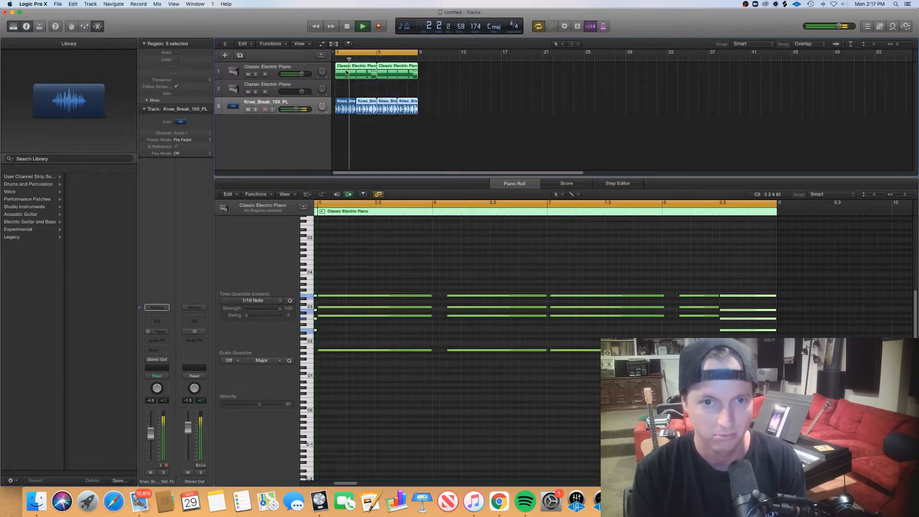
{"action": "left_click_drag", "start_coordinate": [439, 135], "coordinate": [430, 78]}
Create an eight-bar MIDI region at bar 1 on the second electric piano track and enlarge its Piano Roll to show the whole region.
{"action": "left_click", "coordinate": [280, 85]}
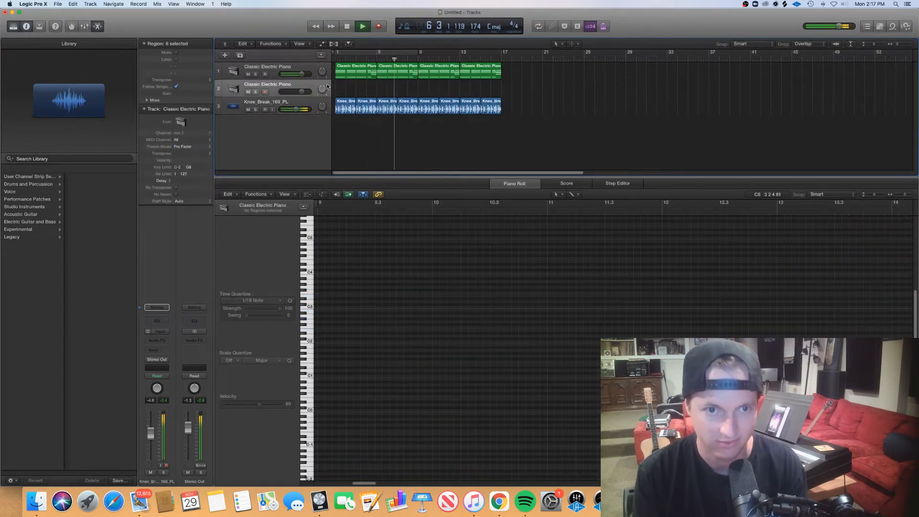
{"action": "right_click", "coordinate": [341, 90]}
{"action": "left_click", "coordinate": [345, 95]}
{"action": "left_click_drag", "start_coordinate": [345, 94], "coordinate": [418, 94]}
{"action": "key", "text": "space"}
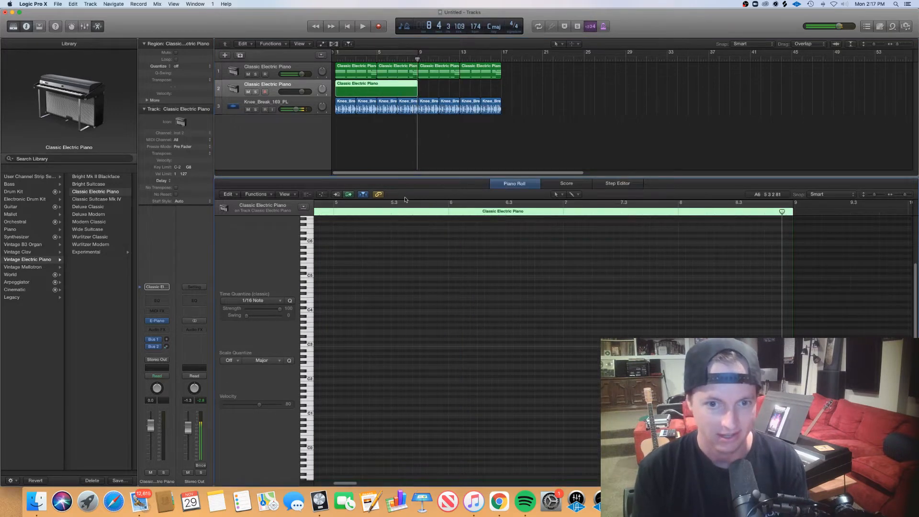
{"action": "left_click_drag", "start_coordinate": [404, 176], "coordinate": [403, 70]}
{"action": "scroll", "coordinate": [367, 273], "scroll_direction": "left", "scroll_amount": 10}
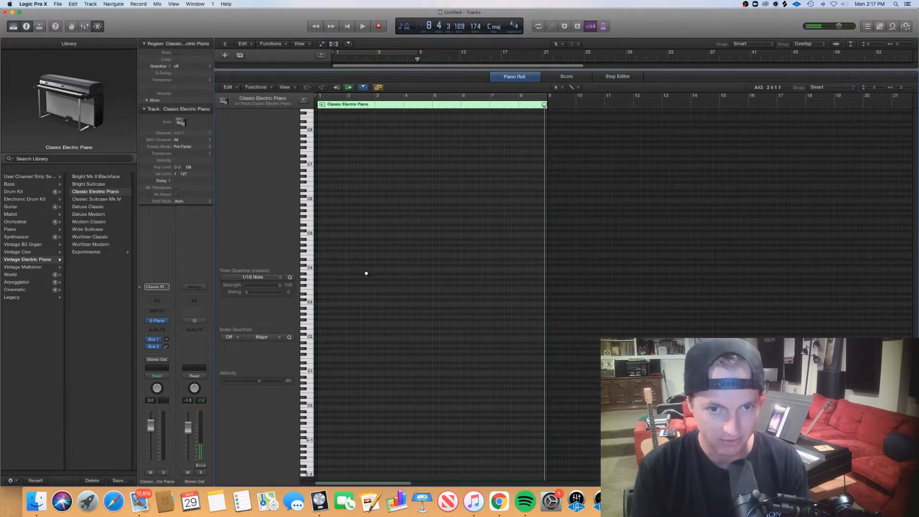
Place half-bar-spaced melody notes A3, E3, C4 and B3 across bars 1 and 2, with the eight-bar cycle enabled for playback.
{"action": "left_click_drag", "start_coordinate": [324, 242], "coordinate": [322, 280]}
{"action": "key", "text": "space"}
{"action": "key", "text": "space"}
{"action": "left_click", "coordinate": [346, 95]}
{"action": "key", "text": "space"}
{"action": "left_click", "coordinate": [335, 290]}
{"action": "left_click", "coordinate": [349, 268]}
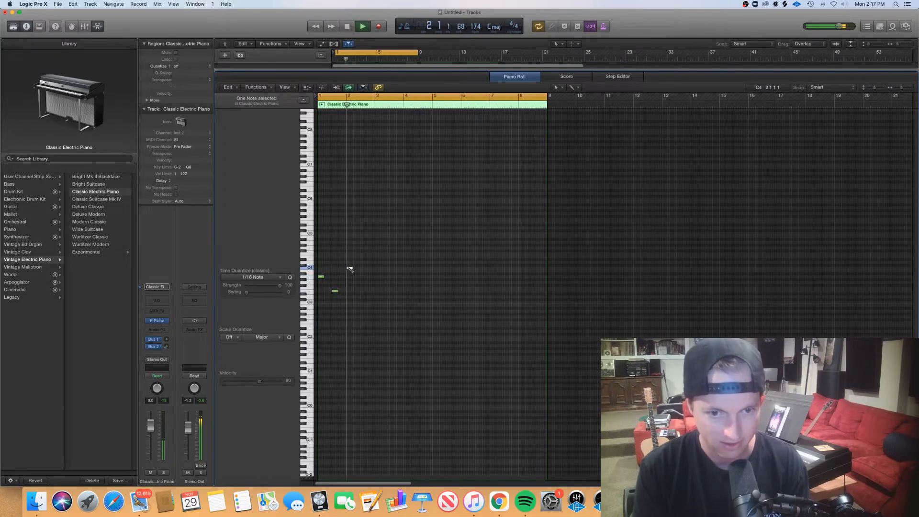
{"action": "left_click", "coordinate": [363, 271]}
{"action": "key", "text": "space"}
{"action": "key", "text": "space"}
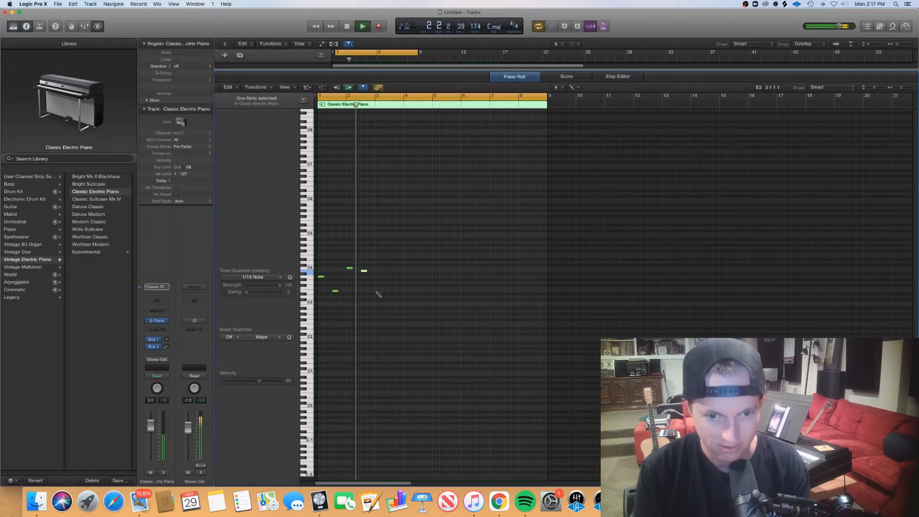
Add an A3 melody note at the start of bar 3 and shift it slightly later while listening to playback.
{"action": "left_click", "coordinate": [379, 292]}
{"action": "left_click_drag", "start_coordinate": [379, 292], "coordinate": [378, 279]}
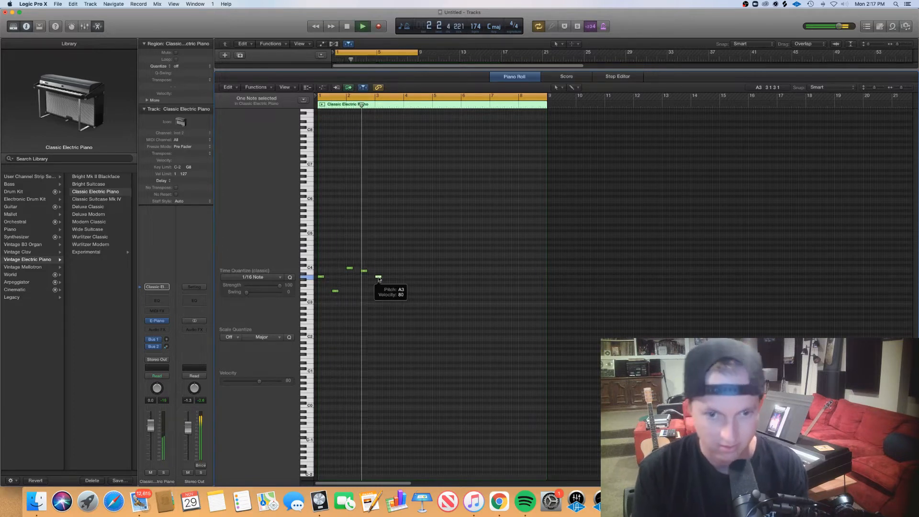
{"action": "key", "text": "space"}
{"action": "left_click_drag", "start_coordinate": [378, 279], "coordinate": [383, 279]}
{"action": "key", "text": "space"}
{"action": "left_click", "coordinate": [383, 279]}
{"action": "key", "text": "space"}
{"action": "key", "text": "space"}
Add an E3 note right after the A3 in bar 3, and shorten the A3 note so the two do not overlap.
{"action": "left_click", "coordinate": [389, 291]}
{"action": "key", "text": "space"}
{"action": "left_click_drag", "start_coordinate": [394, 292], "coordinate": [386, 291]}
{"action": "key", "text": "space"}
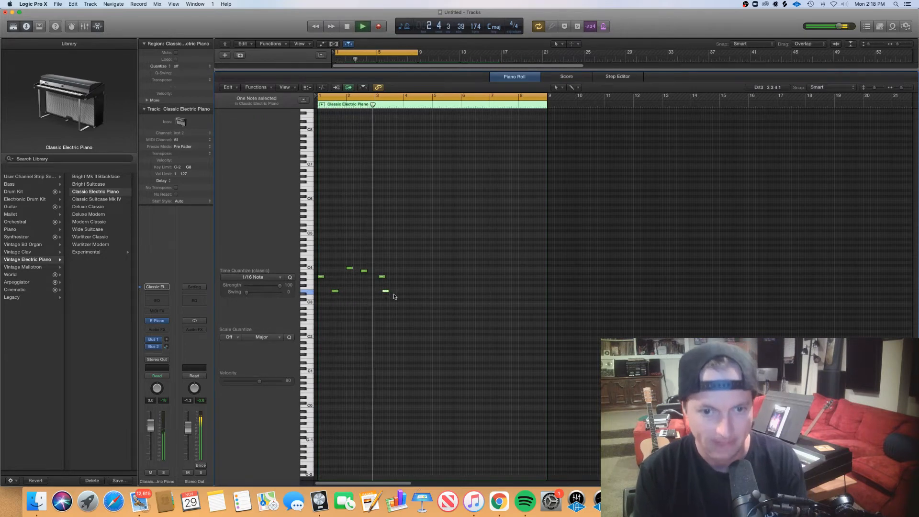
{"action": "key", "text": "space"}
{"action": "left_click", "coordinate": [387, 280]}
{"action": "left_click_drag", "start_coordinate": [384, 277], "coordinate": [380, 276]}
{"action": "key", "text": "space"}
{"action": "left_click", "coordinate": [393, 288]}
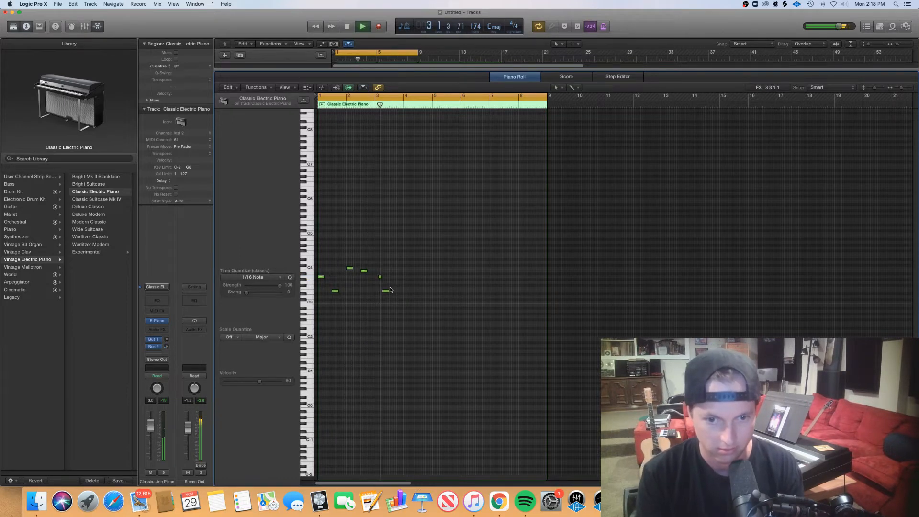
{"action": "key", "text": "space"}
{"action": "key", "text": "space"}
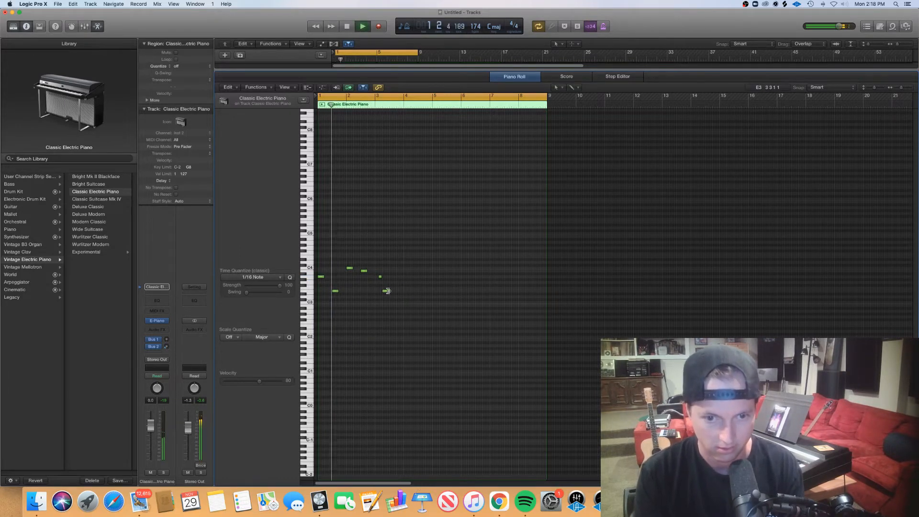
Add C4 and B3 notes on beats 3 and 4 of bar 3, and copy bar 3's four-note phrase to bar 4.
{"action": "left_click", "coordinate": [391, 269]}
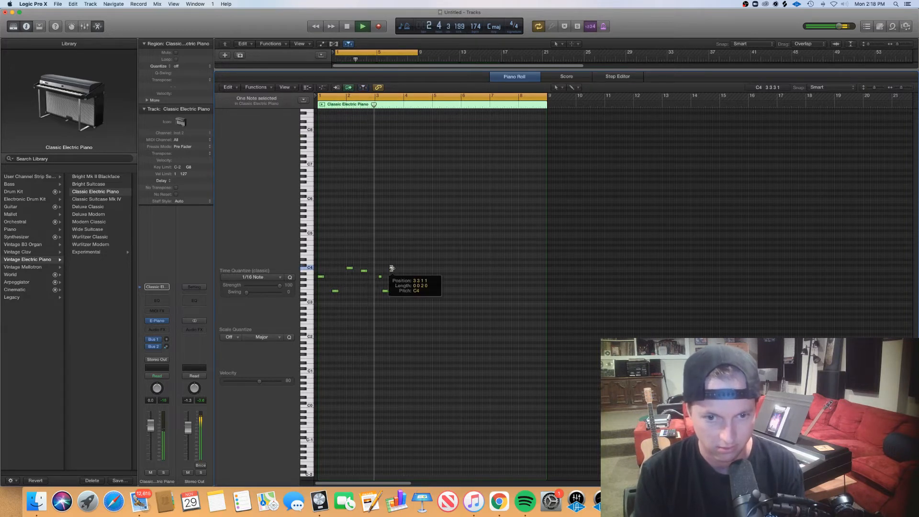
{"action": "left_click", "coordinate": [399, 270], "text": "super"}
{"action": "left_click_drag", "start_coordinate": [414, 320], "coordinate": [410, 280]}
{"action": "key", "text": "space"}
Lower the last two melody notes of bar 4 to B3 and G#3 and play back the phrase.
{"action": "left_click", "coordinate": [428, 283]}
{"action": "key", "text": "space"}
{"action": "left_click", "coordinate": [422, 268]}
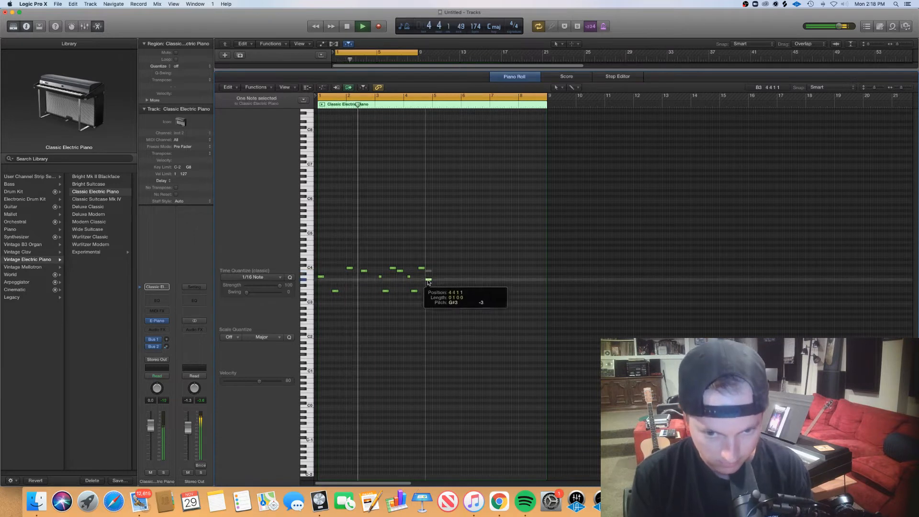
{"action": "mouse_move", "coordinate": [423, 271]}
{"action": "left_mouse_down"}
{"action": "mouse_move", "coordinate": [429, 282]}
{"action": "mouse_move", "coordinate": [408, 277]}
{"action": "left_mouse_up"}
{"action": "left_click", "coordinate": [408, 277]}
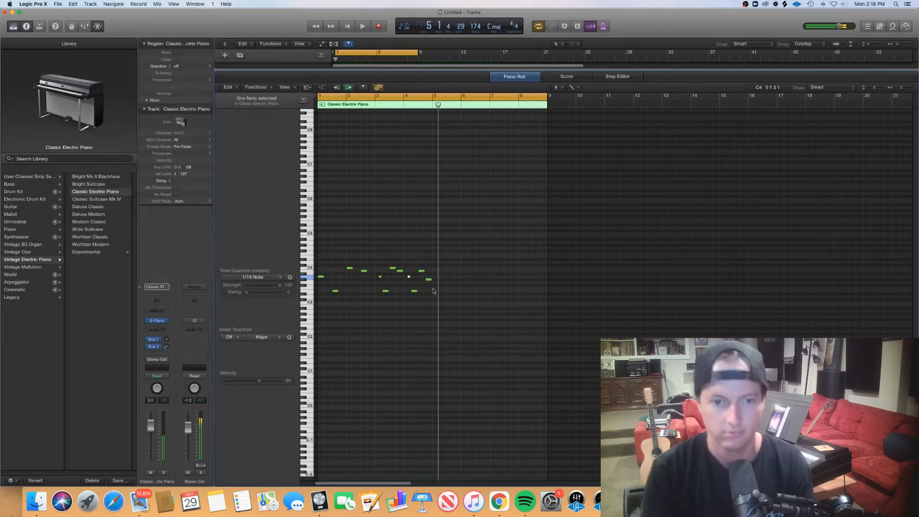
{"action": "key", "text": "space"}
Close the Piano Roll and replace the second electric piano track's instrument with the Xfer Records Serum plug-in in stereo.
{"action": "key", "text": "e"}
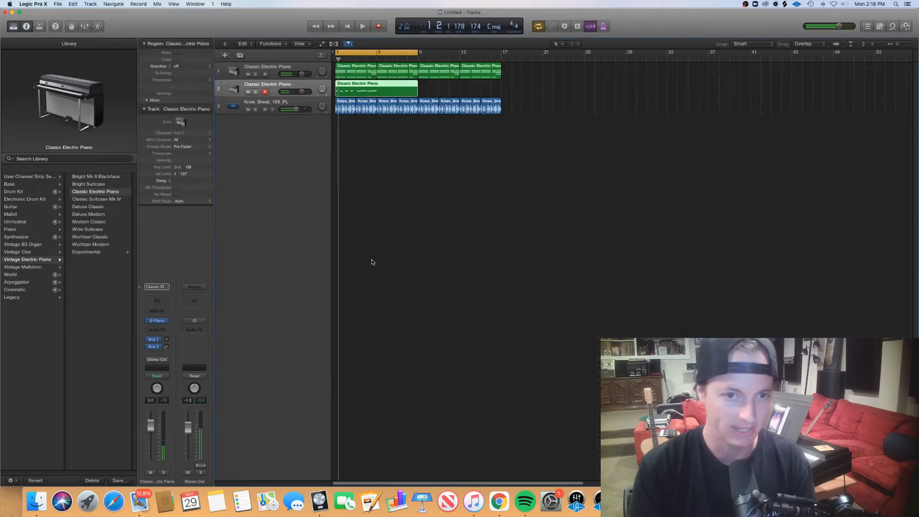
{"action": "left_click", "coordinate": [167, 321]}
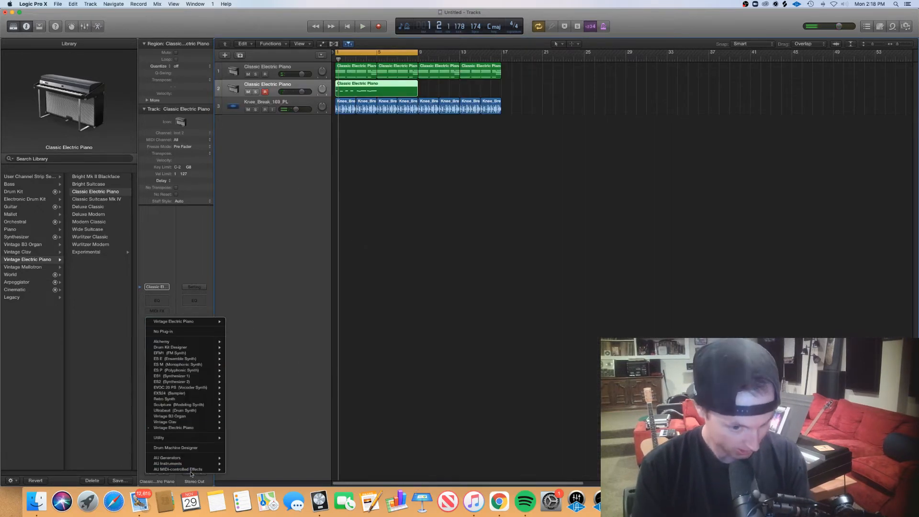
{"action": "mouse_move", "coordinate": [193, 463]}
{"action": "mouse_move", "coordinate": [280, 480]}
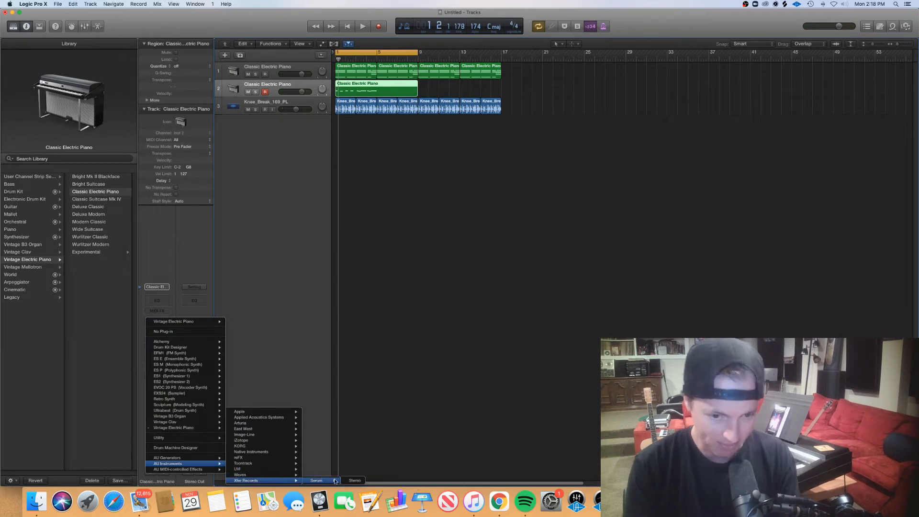
{"action": "left_click", "coordinate": [362, 480]}
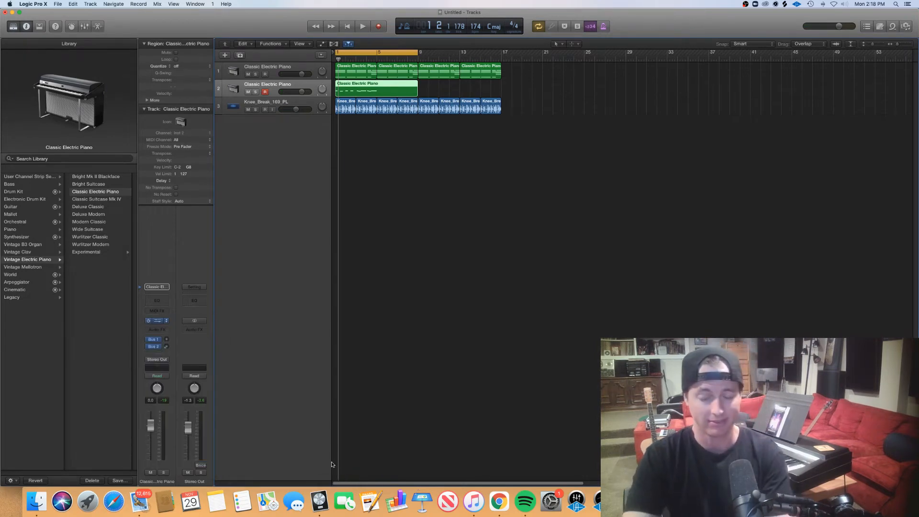
{"action": "key", "text": "super+Tab"}
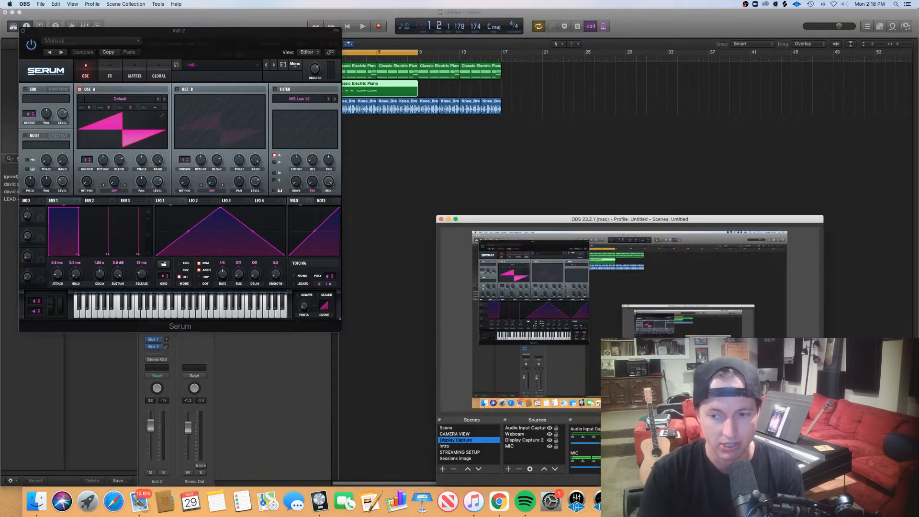
{"action": "key", "text": "super+Tab"}
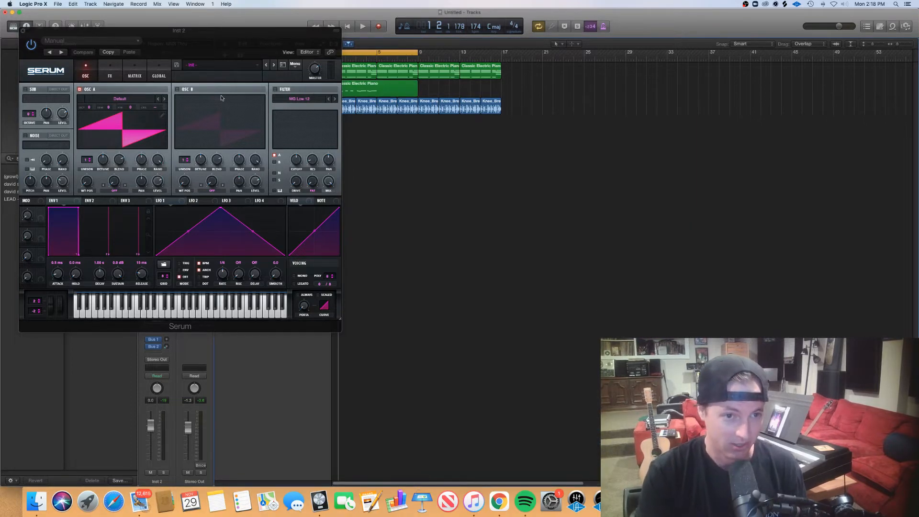
Load the trap city pluck preset from the DRU PLUCKS folder in Serum and start playback to hear it.
{"action": "left_click", "coordinate": [242, 68]}
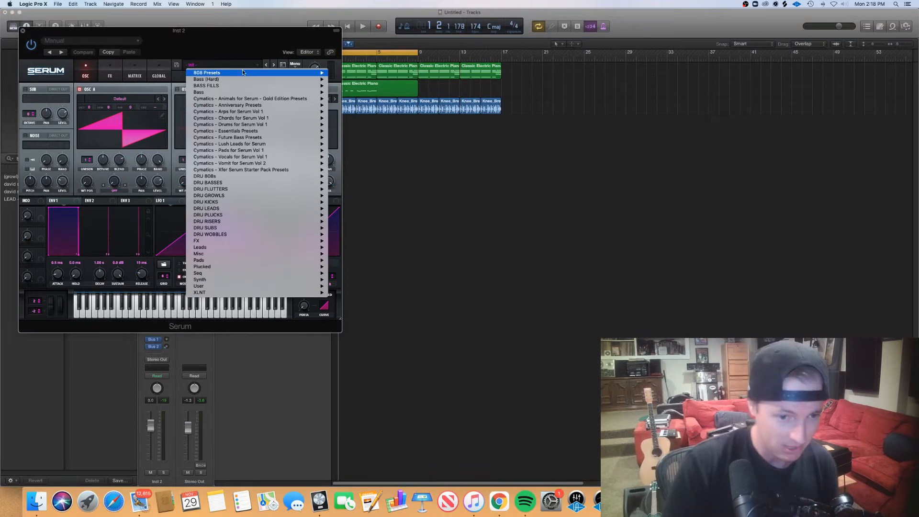
{"action": "mouse_move", "coordinate": [238, 75]}
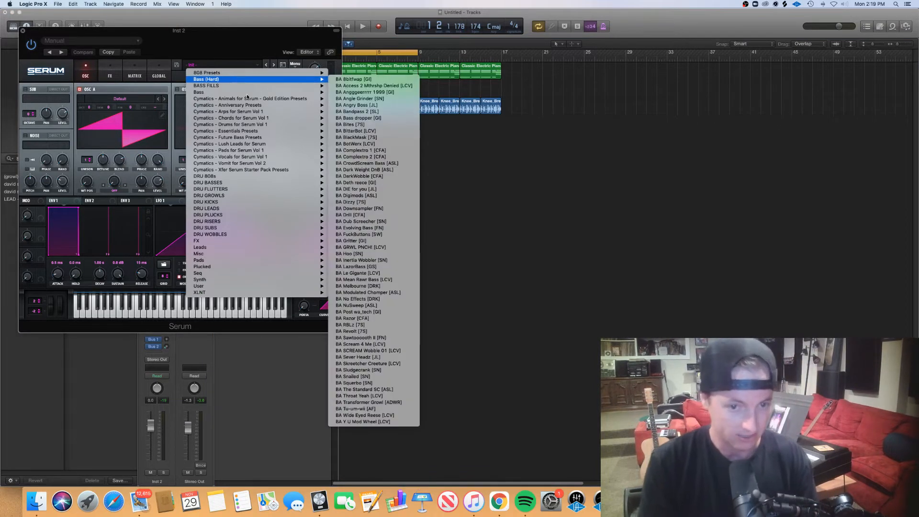
{"action": "mouse_move", "coordinate": [266, 190]}
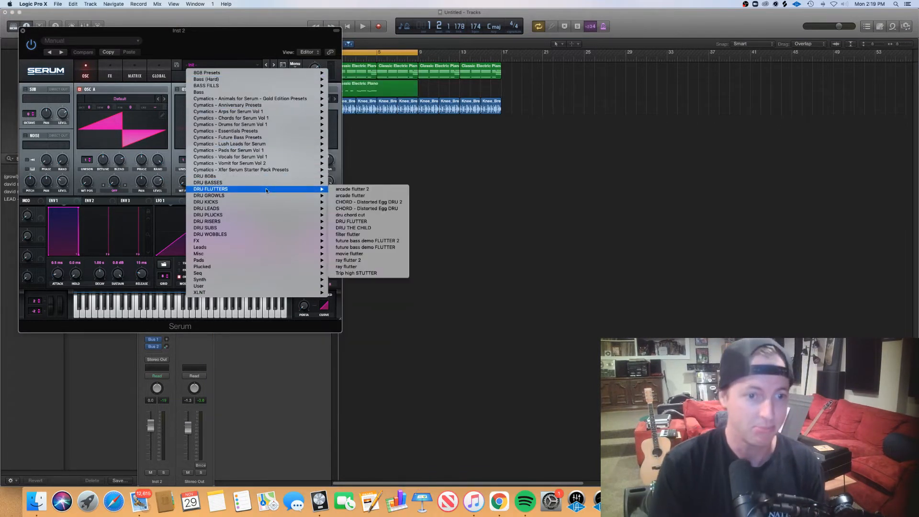
{"action": "mouse_move", "coordinate": [259, 215]}
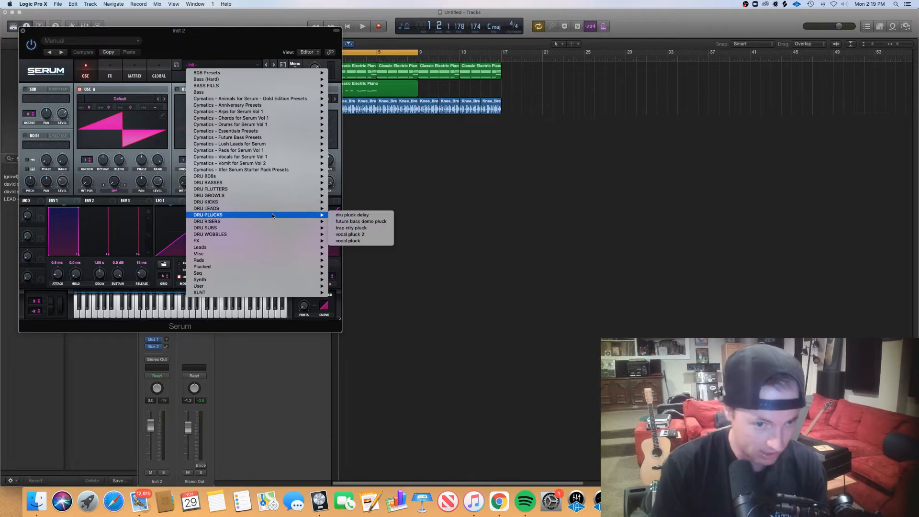
{"action": "left_click", "coordinate": [370, 232]}
{"action": "left_click_drag", "start_coordinate": [209, 46], "coordinate": [496, 219]}
{"action": "key", "text": "space"}
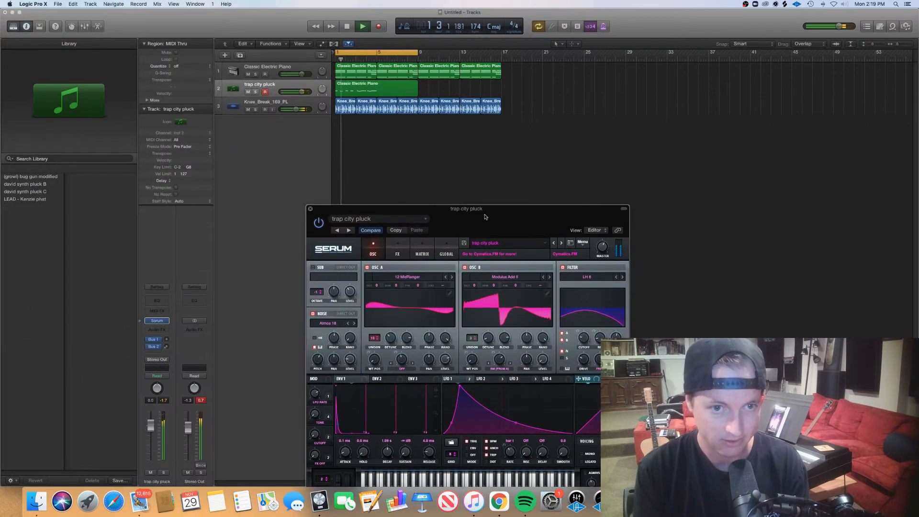
Lower the trap city pluck track's volume to about -5.3 dB, and loop its melody region out to bar 17.
{"action": "left_click_drag", "start_coordinate": [303, 91], "coordinate": [283, 100]}
{"action": "left_click", "coordinate": [310, 209]}
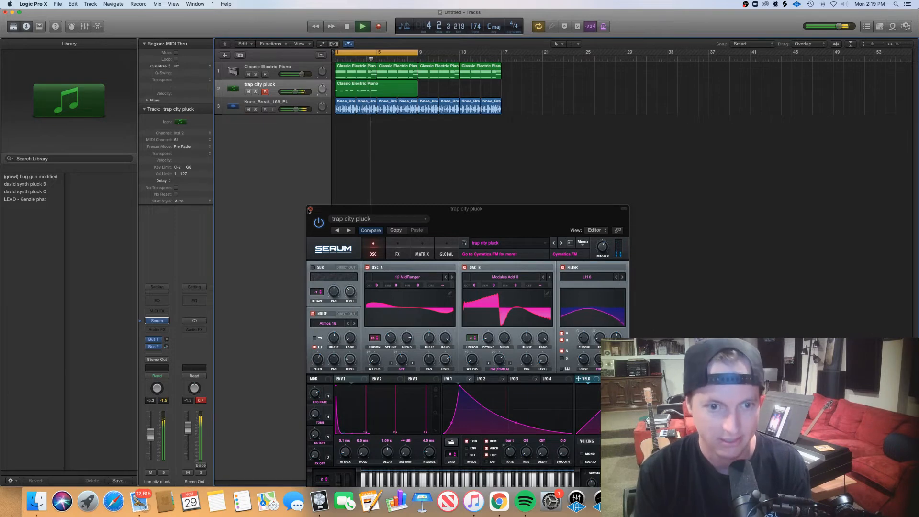
{"action": "left_click", "coordinate": [310, 209]}
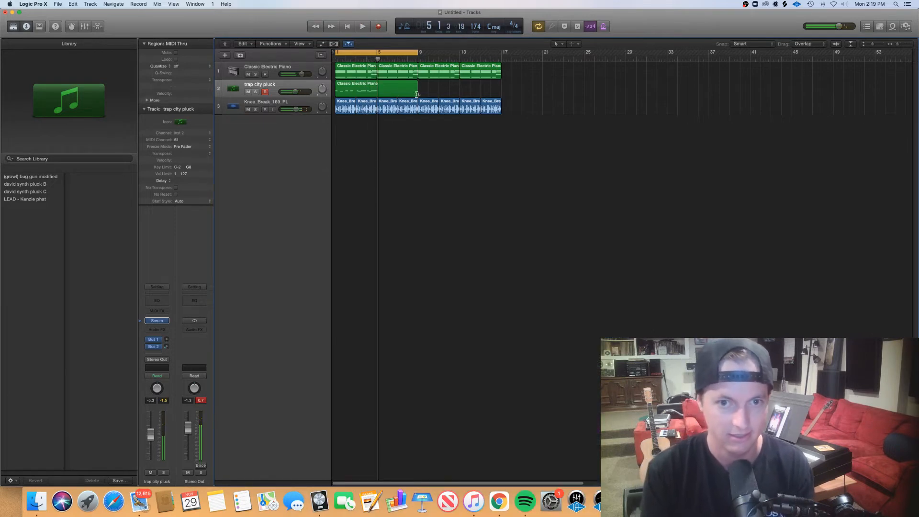
{"action": "left_click_drag", "start_coordinate": [411, 96], "coordinate": [500, 99]}
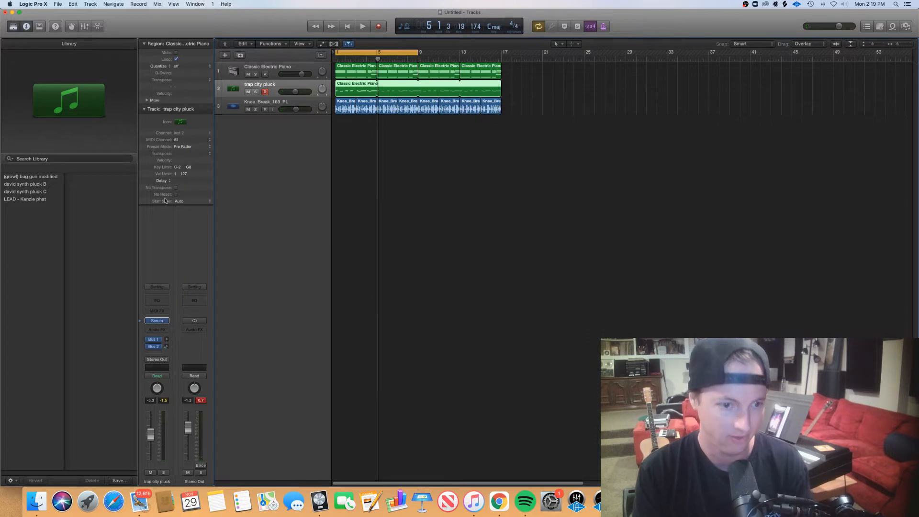
Add a Channel EQ to the trap city pluck track with its high-cut filter at about 560 Hz, auditioning during playback.
{"action": "left_click", "coordinate": [158, 302]}
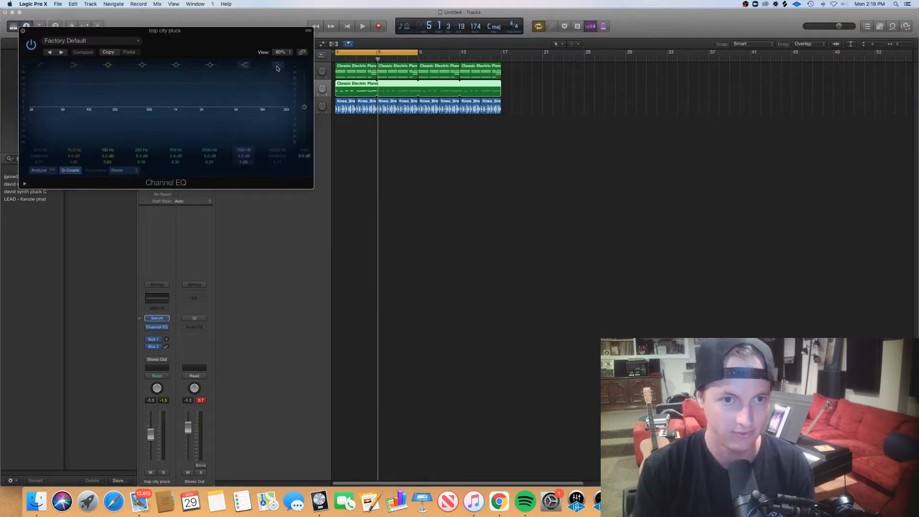
{"action": "key", "text": "space"}
{"action": "mouse_move", "coordinate": [277, 151]}
{"action": "left_mouse_down"}
{"action": "mouse_move", "coordinate": [277, 193]}
{"action": "mouse_move", "coordinate": [277, 151]}
{"action": "mouse_move", "coordinate": [277, 168]}
{"action": "left_mouse_up"}
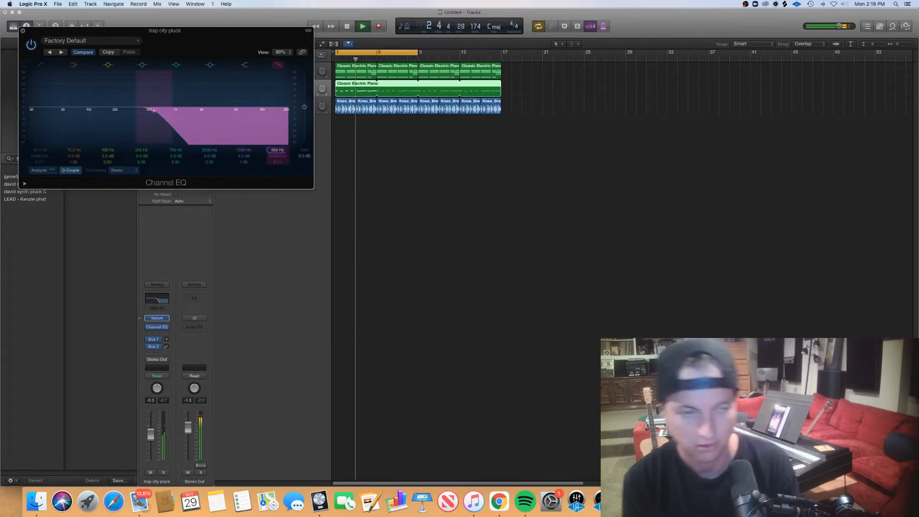
{"action": "left_click", "coordinate": [22, 31]}
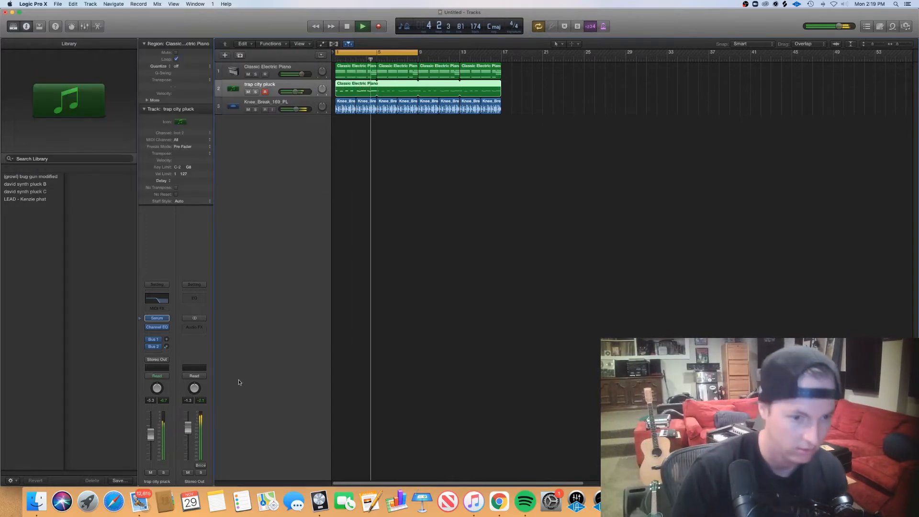
Insert the Waves H-Delay plug-in in stereo after the Channel EQ on the trap city pluck track.
{"action": "left_click", "coordinate": [160, 334]}
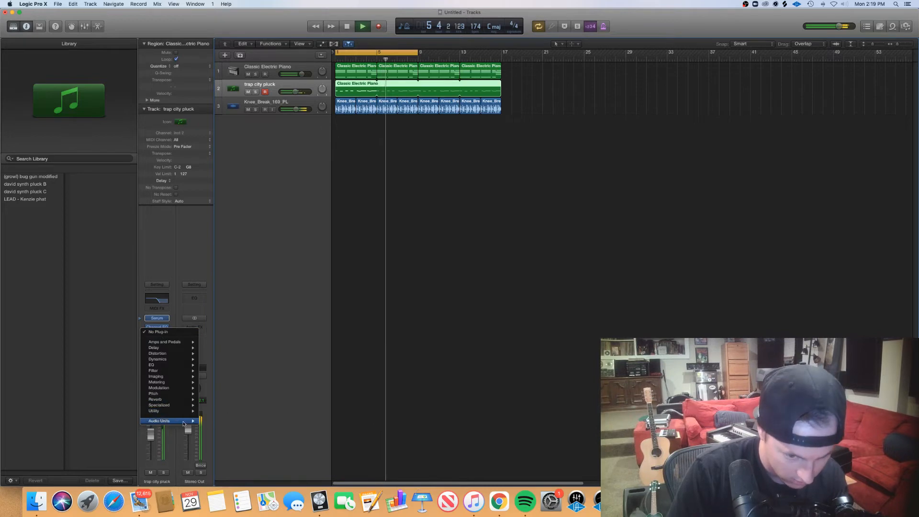
{"action": "mouse_move", "coordinate": [173, 421]}
{"action": "mouse_move", "coordinate": [245, 475]}
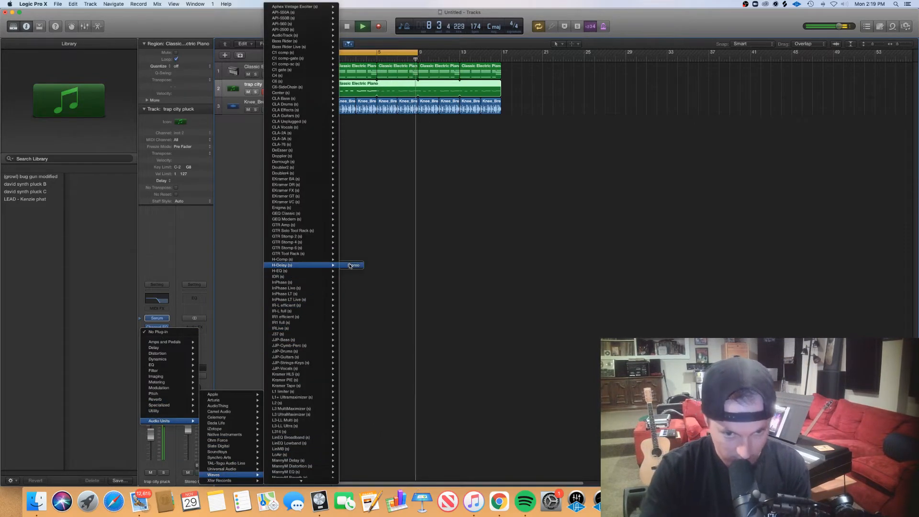
{"action": "left_click", "coordinate": [347, 266]}
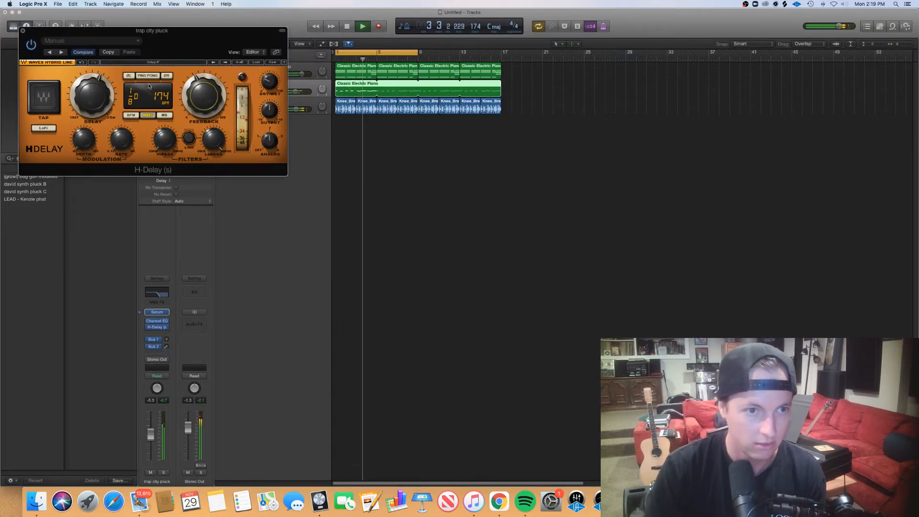
Set the H-Delay time to 1/4T while listening to the loop, and close the plug-in and stop playback.
{"action": "left_click_drag", "start_coordinate": [89, 93], "coordinate": [89, 79]}
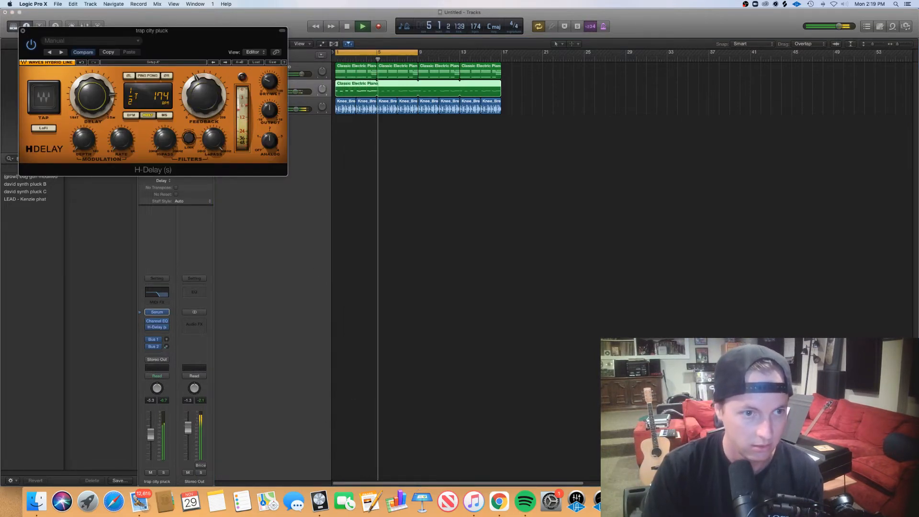
{"action": "key", "text": "Return"}
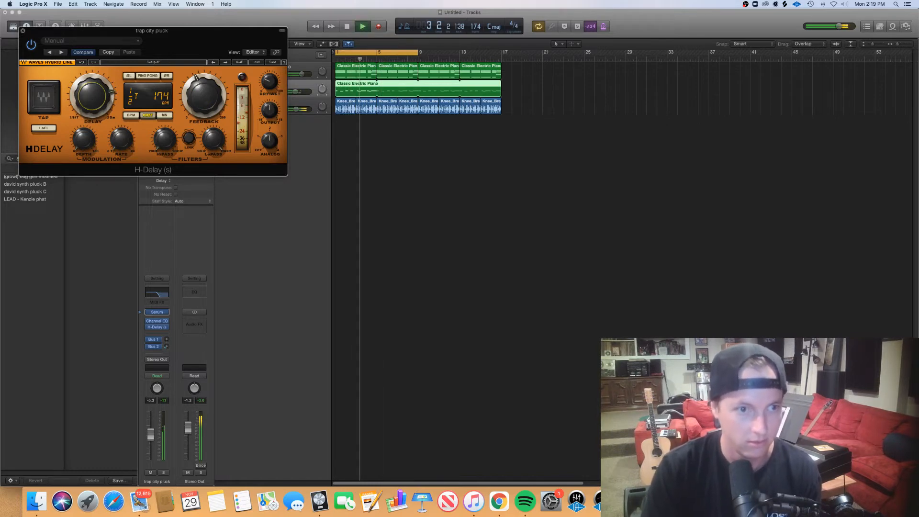
{"action": "left_click_drag", "start_coordinate": [90, 93], "coordinate": [91, 107]}
{"action": "key", "text": "Return"}
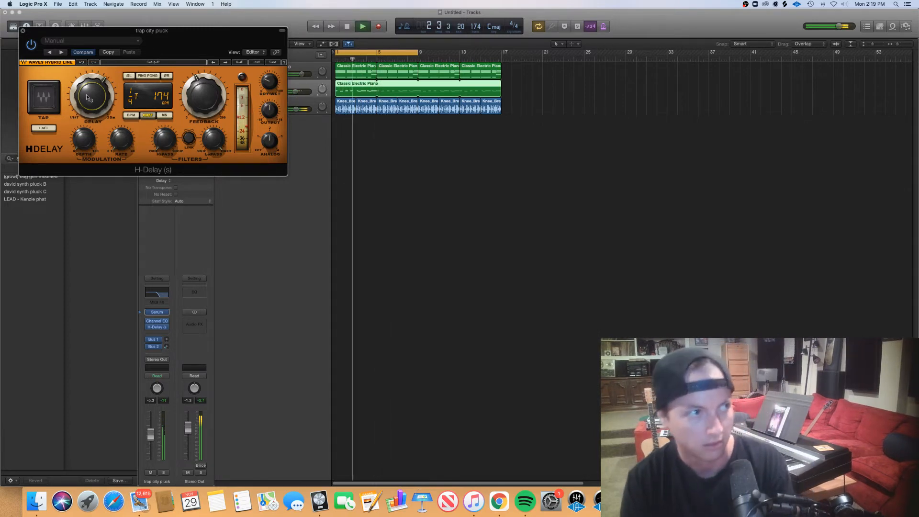
{"action": "left_click", "coordinate": [22, 31]}
{"action": "key", "text": "space"}
{"action": "left_click", "coordinate": [506, 272]}
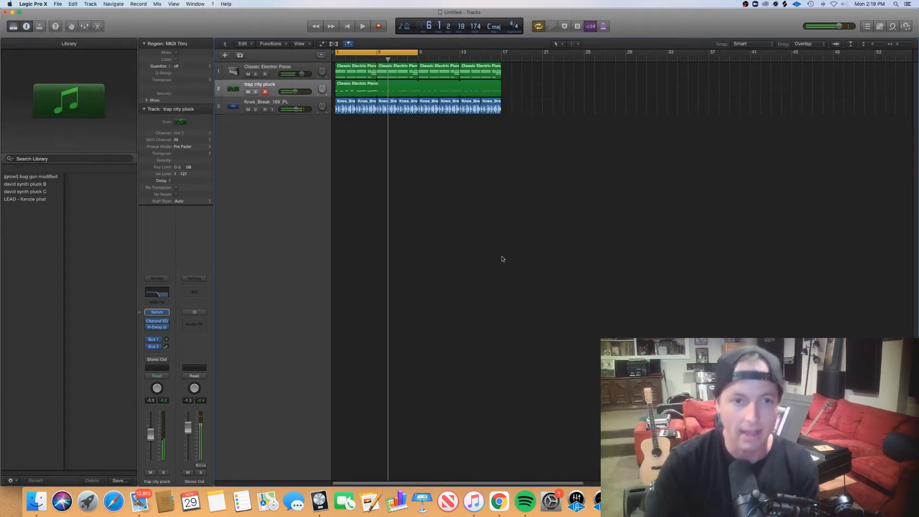
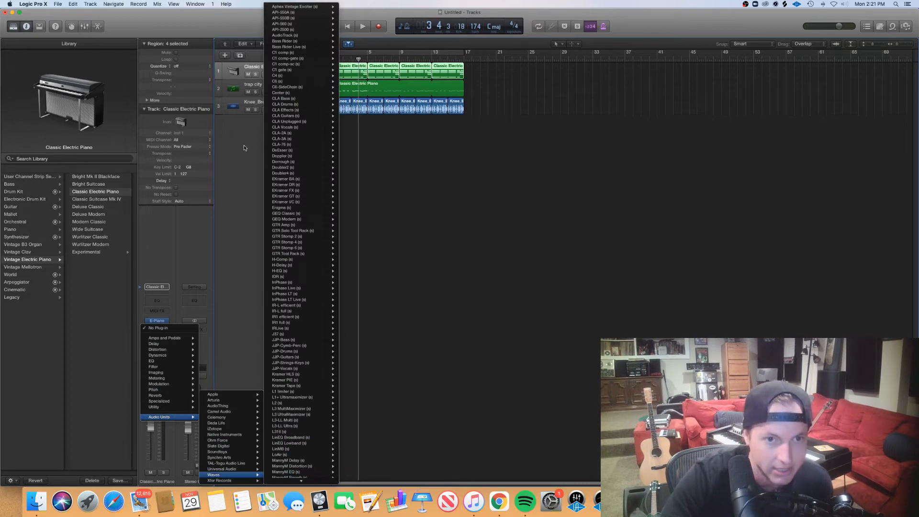
Insert the stereo Waves CLA Unplugged plug-in on the Classic Electric Piano track and audition it with bars 1 to 17 cycling.
{"action": "left_click", "coordinate": [348, 124]}
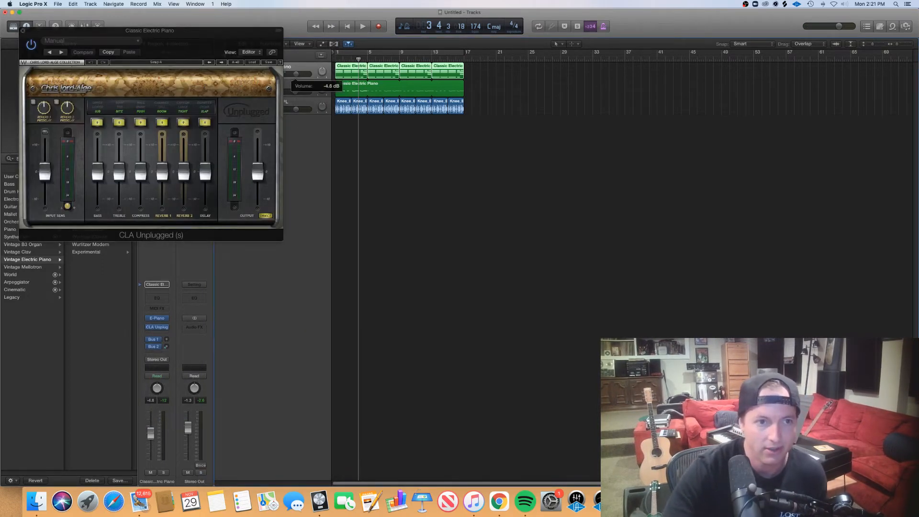
{"action": "key", "text": "space"}
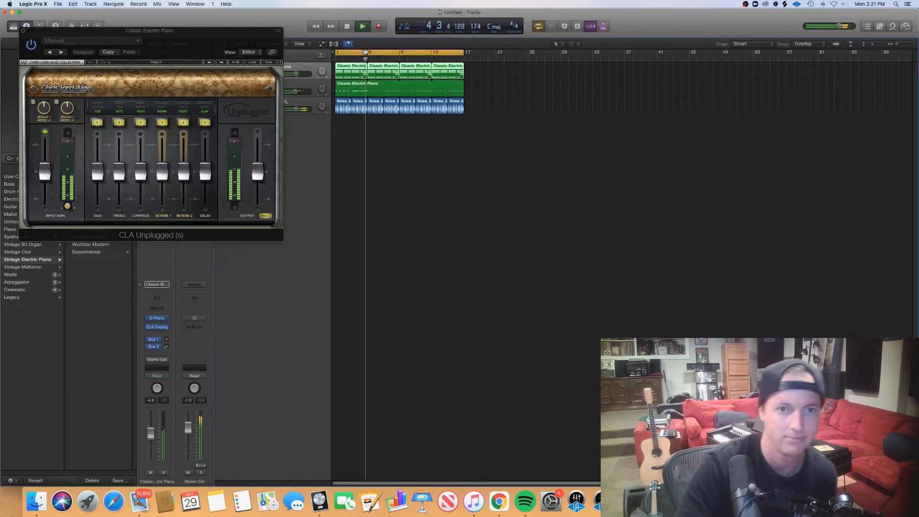
{"action": "left_click", "coordinate": [365, 52]}
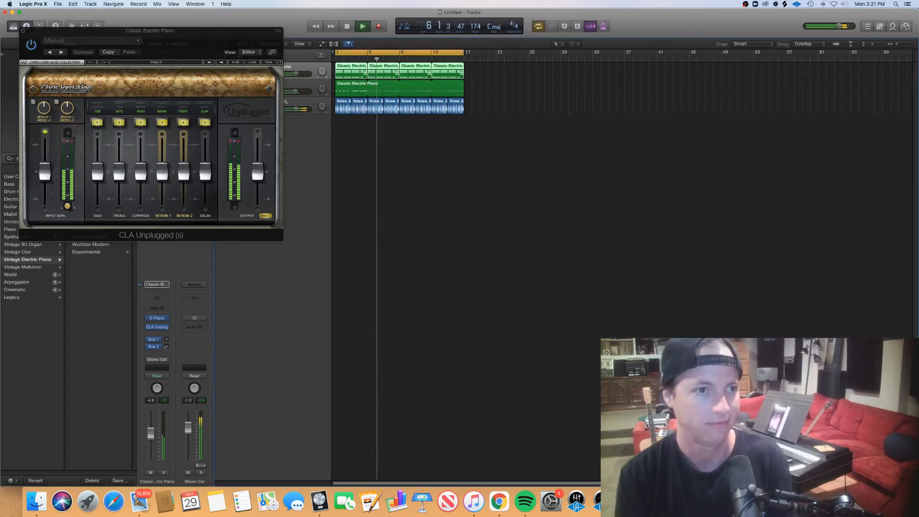
{"action": "left_click", "coordinate": [23, 31]}
{"action": "left_click", "coordinate": [502, 147]}
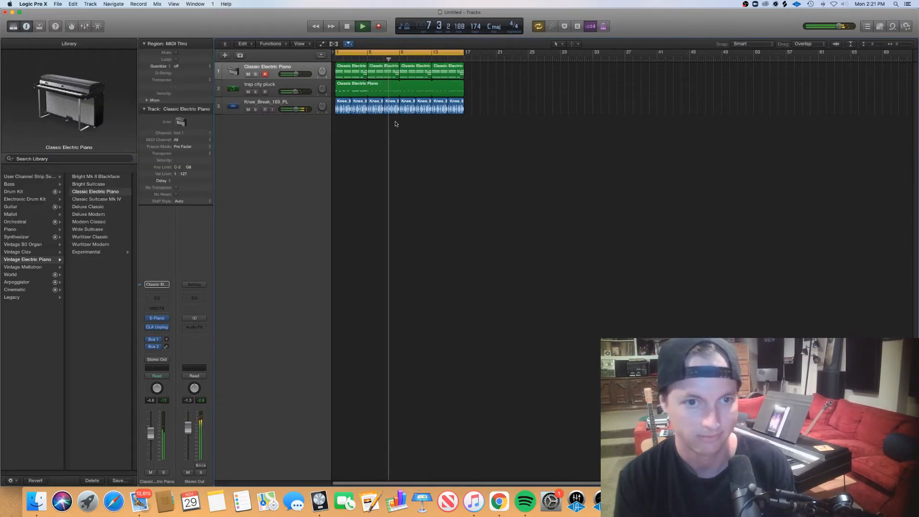
{"action": "key", "text": "space"}
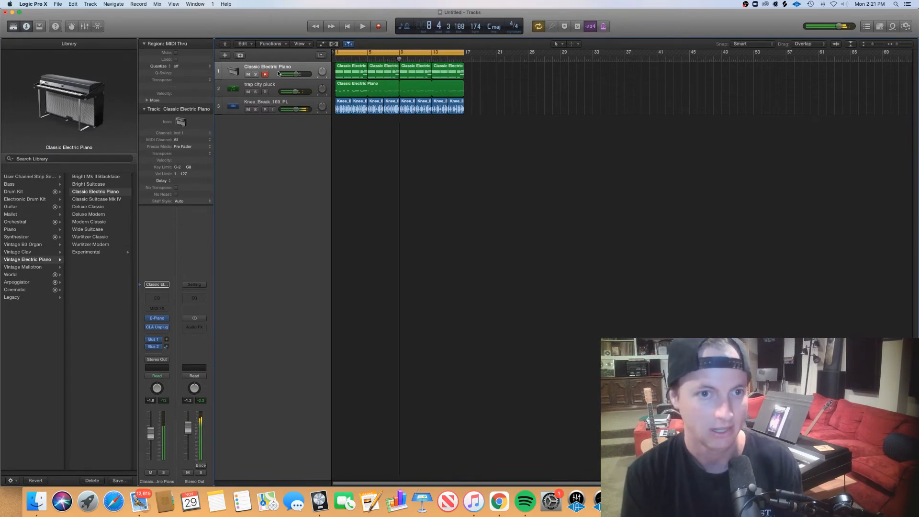
Duplicate the trap city pluck track and copy the two Classic Electric Piano regions from bars 9 to 17 onto it.
{"action": "left_click", "coordinate": [269, 86]}
{"action": "key", "text": "super+d"}
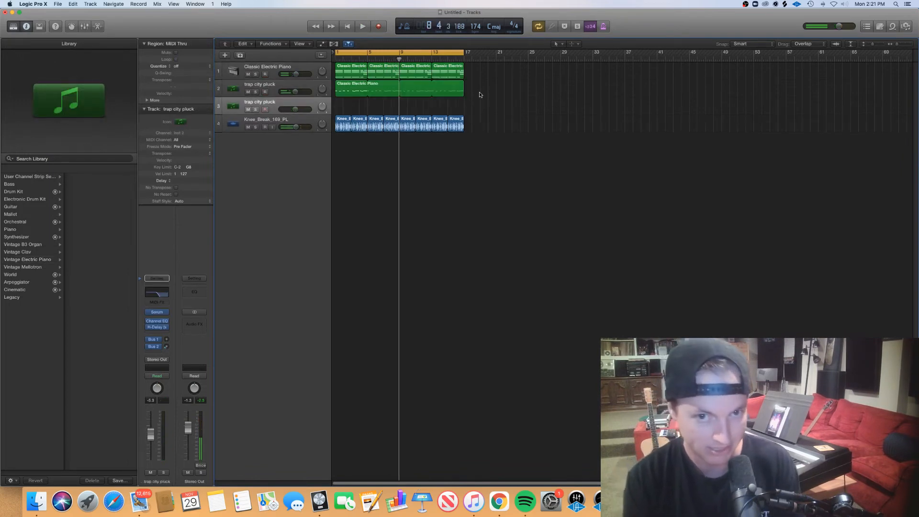
{"action": "left_click_drag", "start_coordinate": [416, 76], "coordinate": [416, 113]}
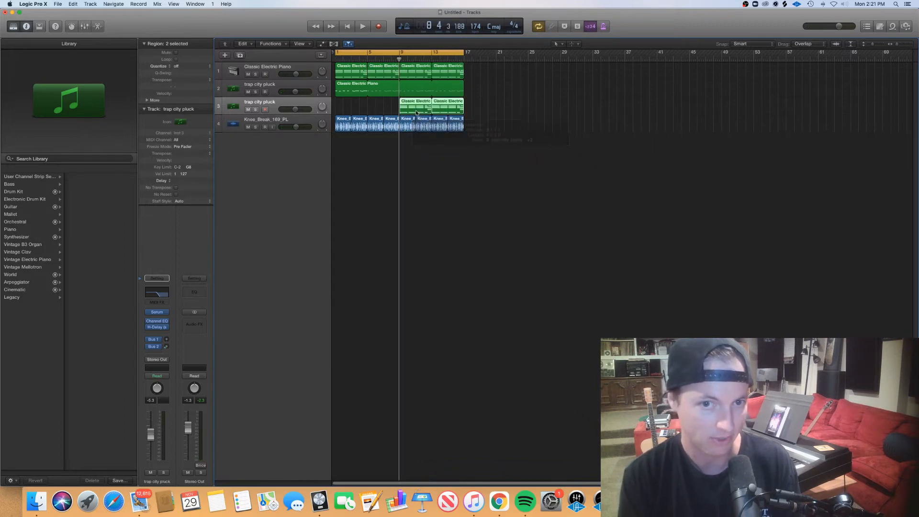
Delete the upper chord notes from the two copied regions, leaving only the low bass notes, and close the Piano Roll.
{"action": "double_click", "coordinate": [416, 112]}
{"action": "left_click_drag", "start_coordinate": [481, 214], "coordinate": [775, 318]}
{"action": "key", "text": "Delete"}
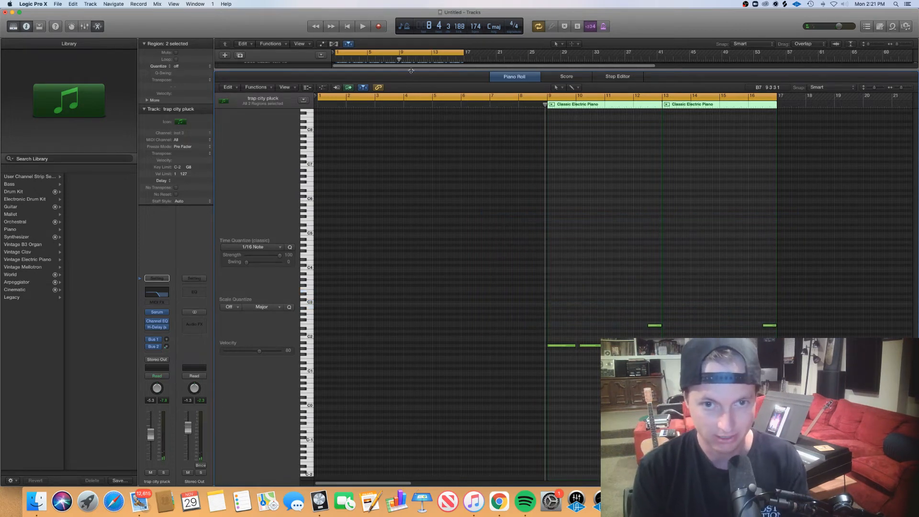
{"action": "key", "text": "e"}
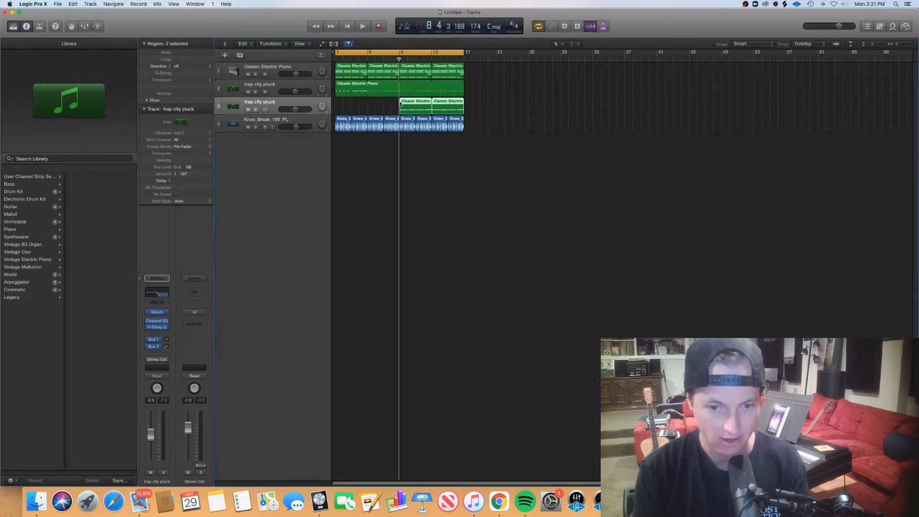
{"action": "key", "text": "e"}
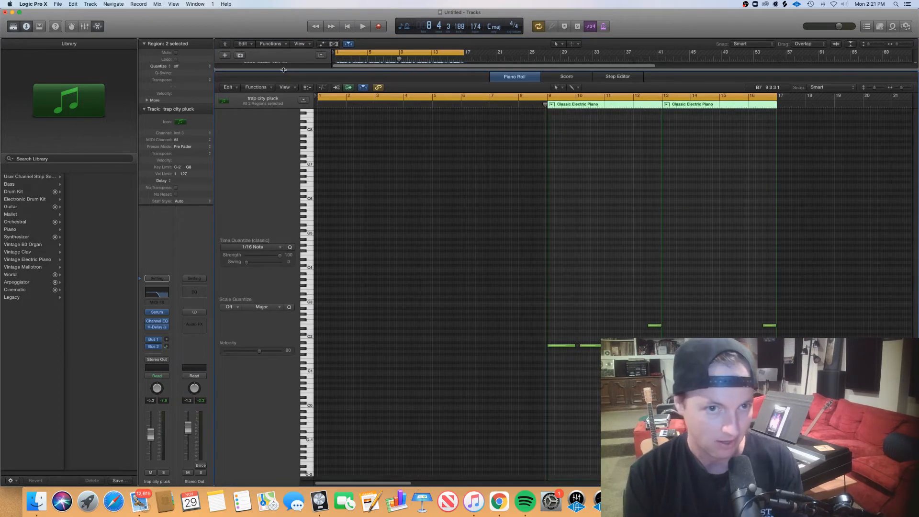
{"action": "key", "text": "e"}
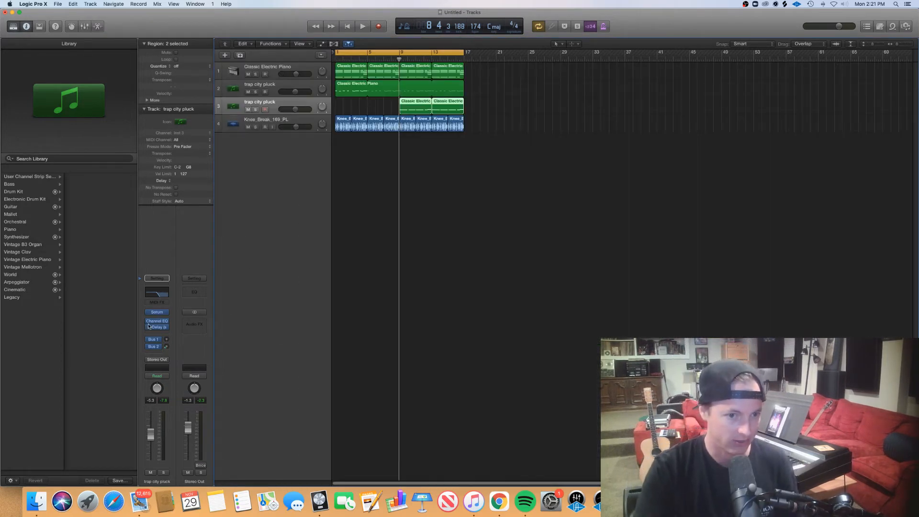
Initialize the Serum preset on the duplicated track and load the Analog_BD_Sin wavetable into oscillator A.
{"action": "left_click", "coordinate": [157, 311]}
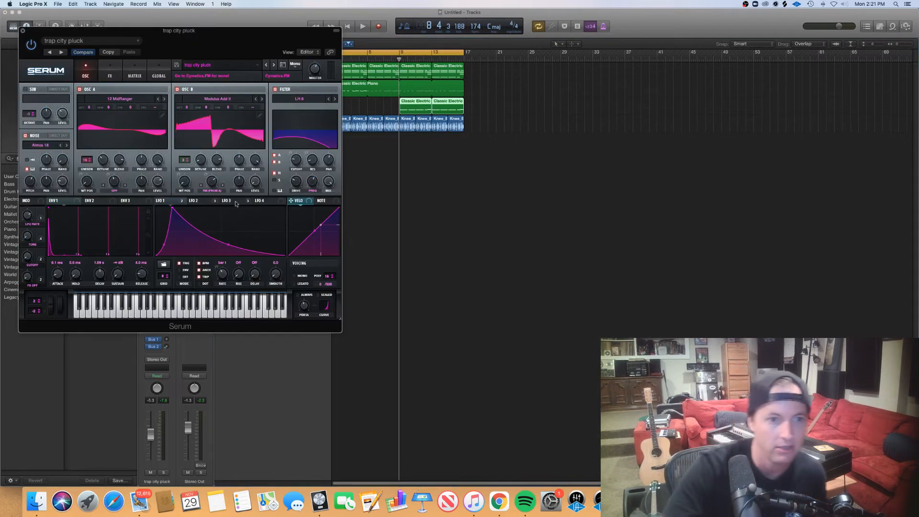
{"action": "left_click", "coordinate": [295, 63]}
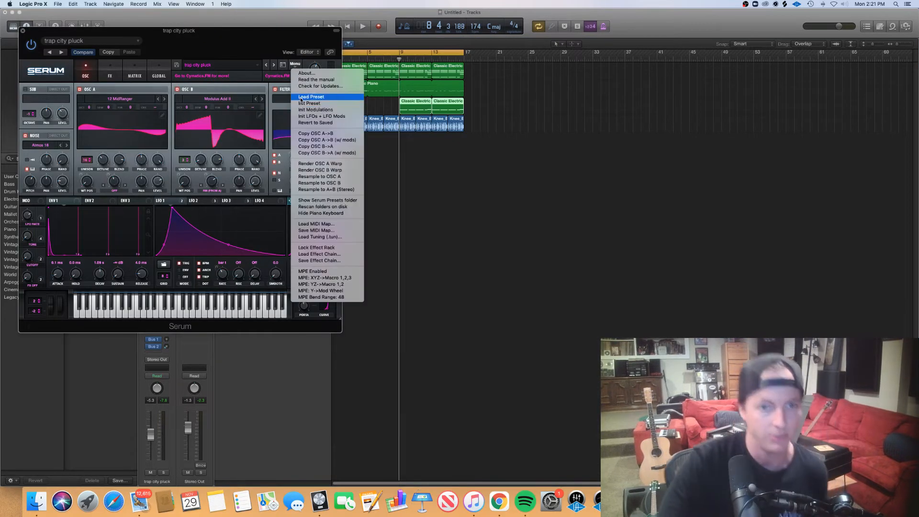
{"action": "left_click", "coordinate": [310, 103]}
{"action": "left_click", "coordinate": [119, 98]}
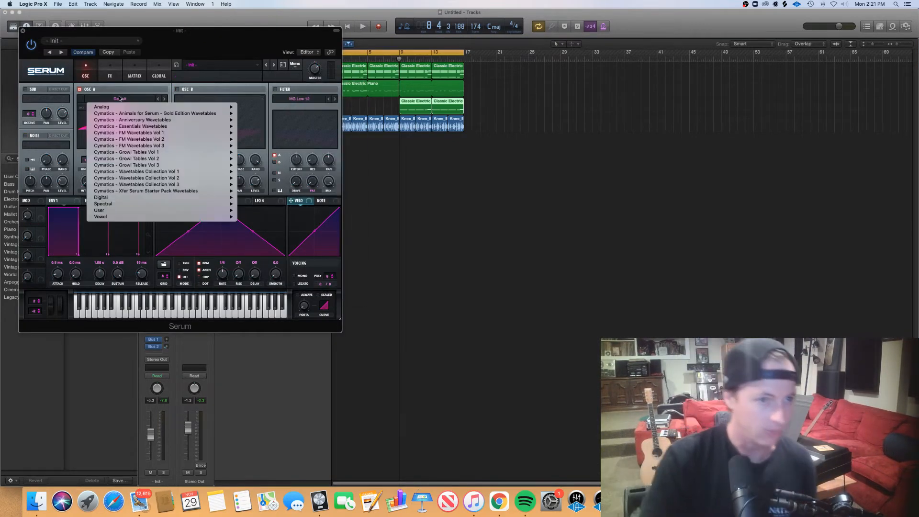
{"action": "mouse_move", "coordinate": [138, 109]}
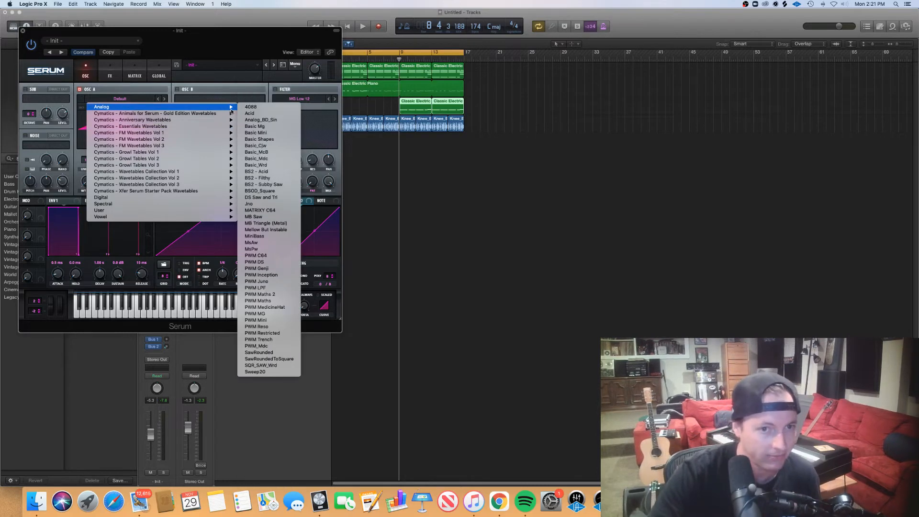
{"action": "left_click", "coordinate": [262, 122]}
Move the Serum window clear of the track list and solo the duplicated track to audition its bass part.
{"action": "left_click_drag", "start_coordinate": [197, 38], "coordinate": [308, 136]}
{"action": "left_click", "coordinate": [254, 109]}
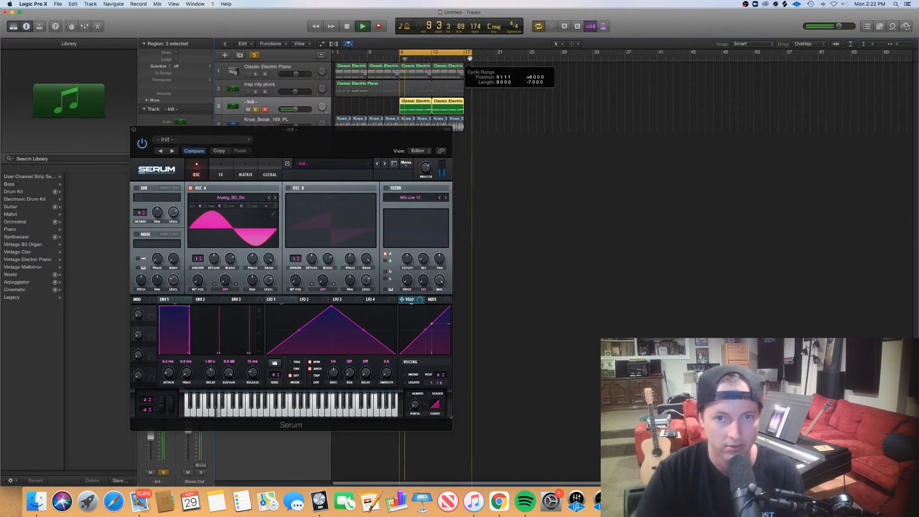
Modulate oscillator A's level with LFO 1 in the Serum bass, reshaping the LFO curve and adjusting its rate.
{"action": "left_click_drag", "start_coordinate": [366, 154], "coordinate": [433, 93]}
{"action": "key", "text": "space"}
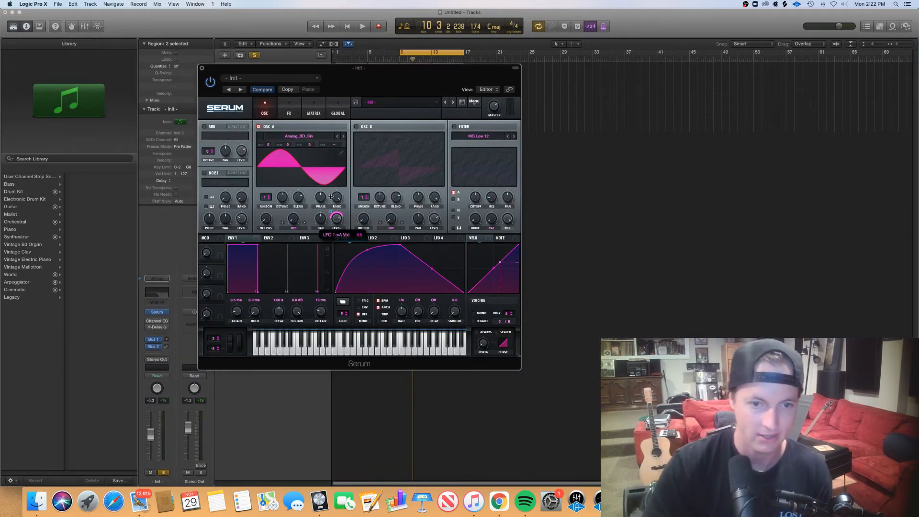
{"action": "left_click_drag", "start_coordinate": [330, 197], "coordinate": [334, 243]}
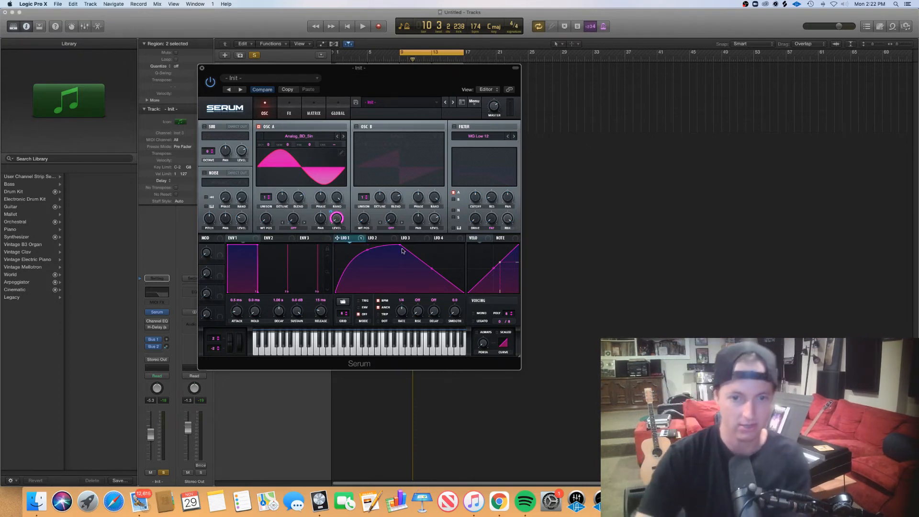
{"action": "key", "text": "space"}
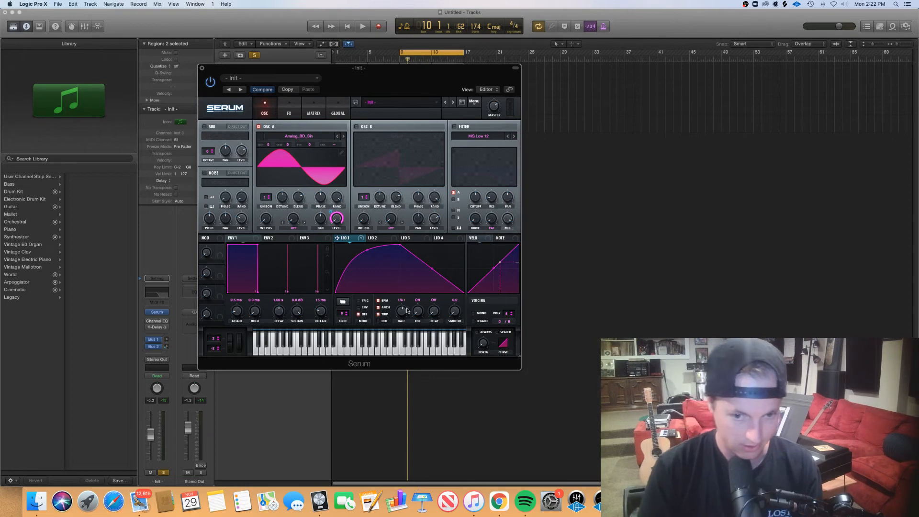
{"action": "key", "text": "space"}
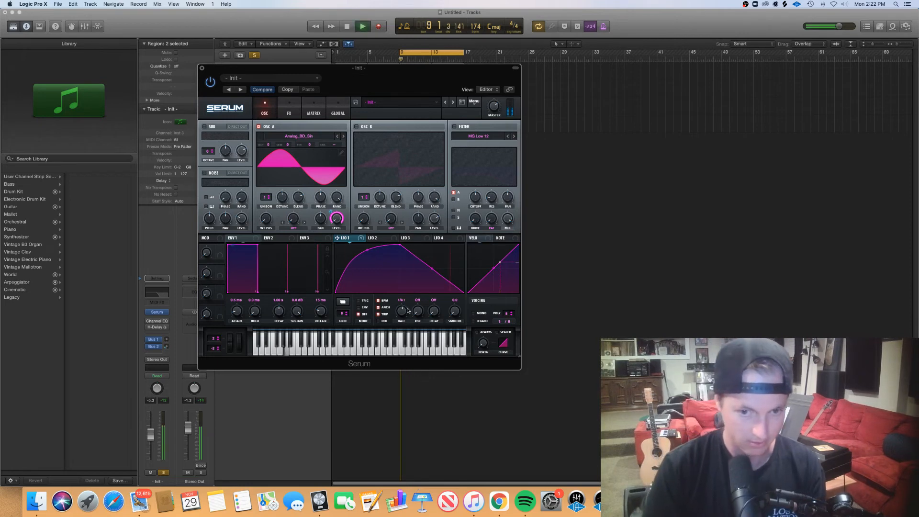
Close the Serum window, unsolo the bass track and lower its volume against the full arrangement.
{"action": "left_click", "coordinate": [201, 69]}
{"action": "left_click", "coordinate": [255, 55]}
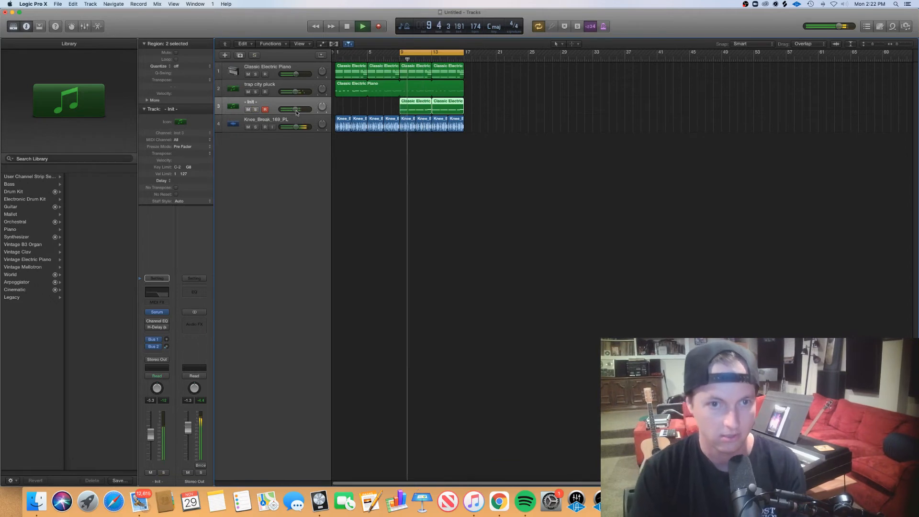
{"action": "left_click_drag", "start_coordinate": [296, 112], "coordinate": [292, 111]}
Copy the regions of all four tracks from bars 9 to 17 so they repeat from bar 17.
{"action": "key", "text": "super+Left"}
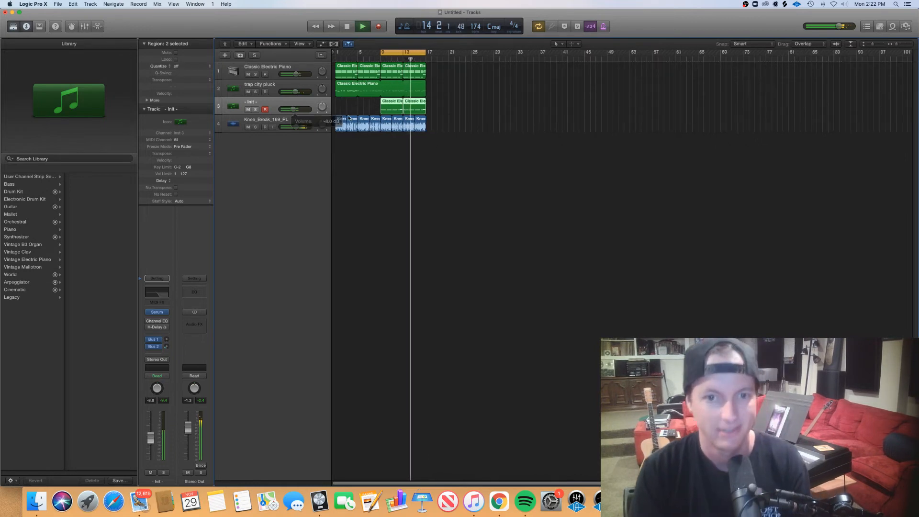
{"action": "left_click_drag", "start_coordinate": [455, 147], "coordinate": [444, 135]}
{"action": "key", "text": "space"}
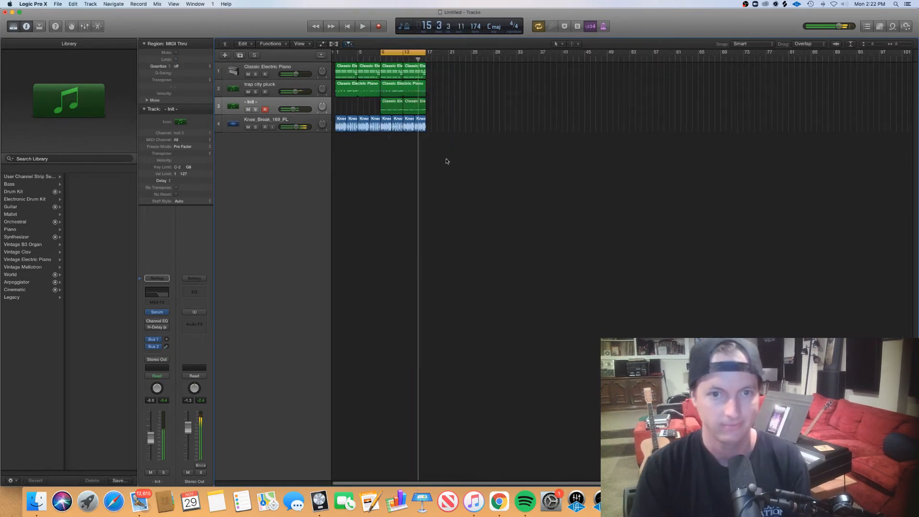
{"action": "key", "text": "super+Left"}
{"action": "left_click_drag", "start_coordinate": [389, 100], "coordinate": [410, 78]}
Copy only the bass and drum break regions of the section starting at bar 17 to bar 37.
{"action": "left_click_drag", "start_coordinate": [468, 148], "coordinate": [414, 78]}
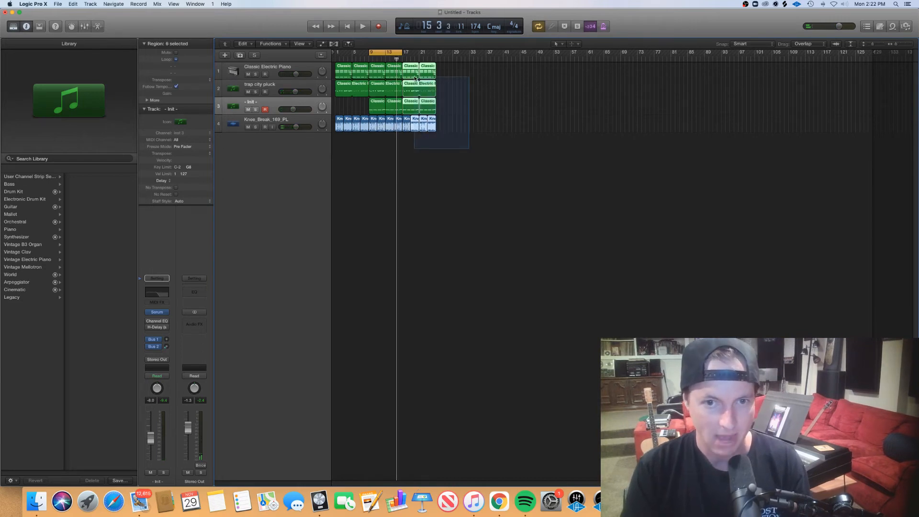
{"action": "left_click_drag", "start_coordinate": [468, 162], "coordinate": [404, 113]}
{"action": "left_click_drag", "start_coordinate": [404, 113], "coordinate": [521, 115]}
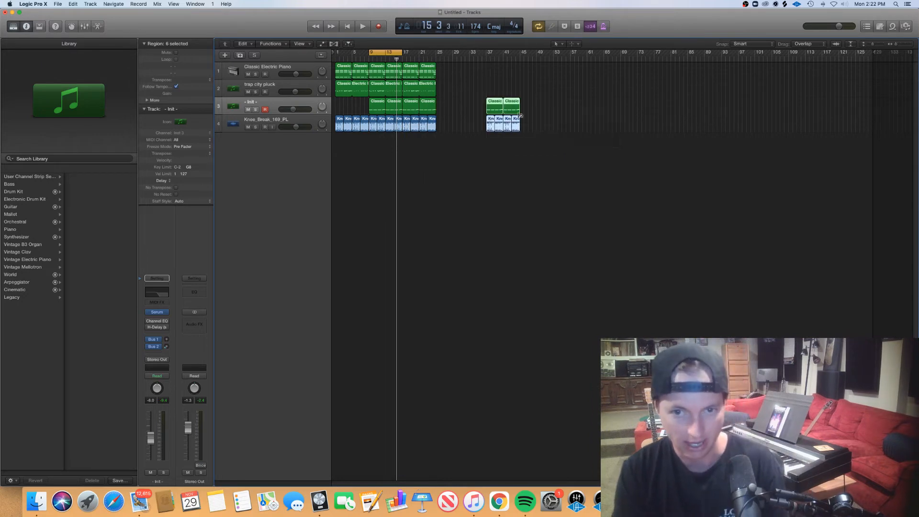
Change the bass line of the first region at bar 37, lowering its third note to G1, and play it back.
{"action": "double_click", "coordinate": [495, 106]}
{"action": "left_click_drag", "start_coordinate": [362, 347], "coordinate": [390, 354]}
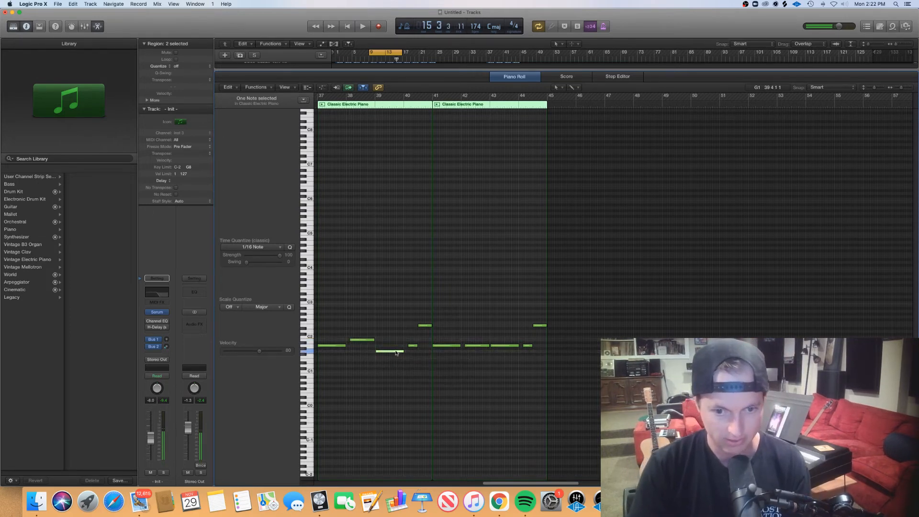
{"action": "key", "text": "space"}
{"action": "left_click", "coordinate": [482, 58]}
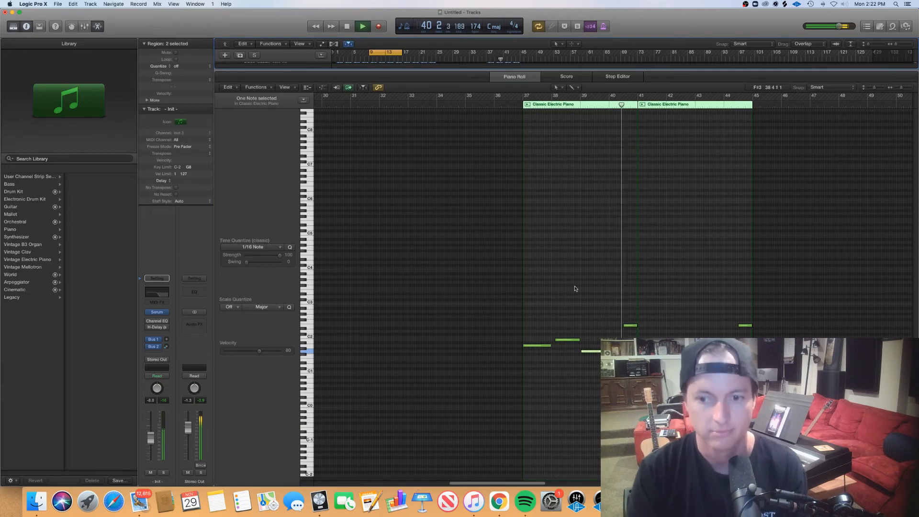
{"action": "key", "text": "super+Left"}
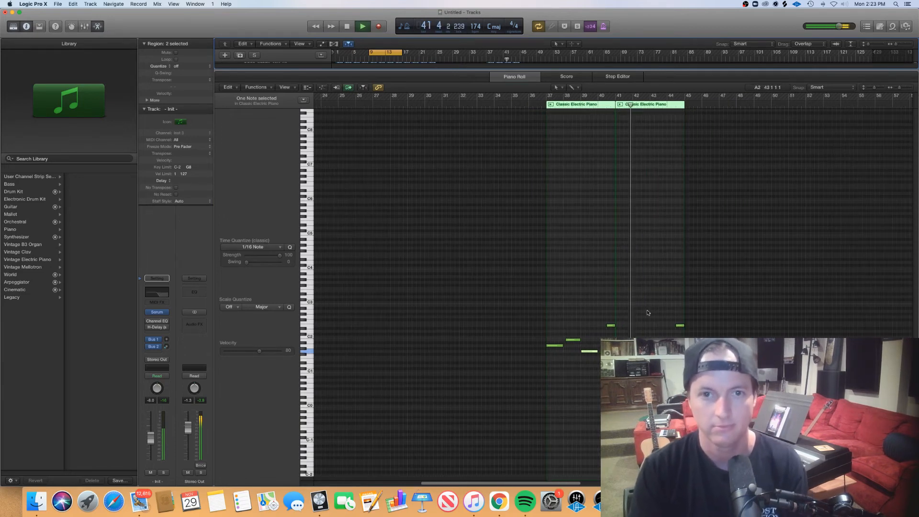
{"action": "key", "text": "e"}
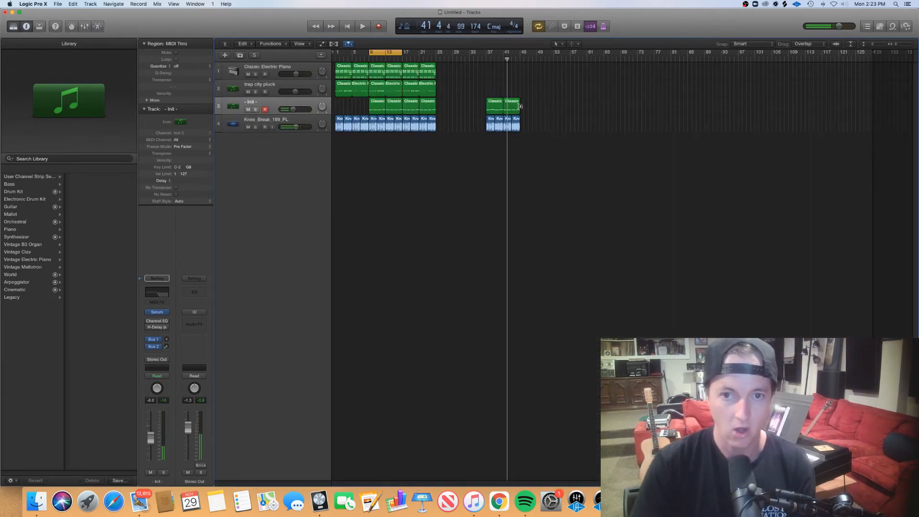
Audition the two bass regions at bar 37 in the Piano Roll once more and close the editor.
{"action": "mouse_move", "coordinate": [494, 109]}
{"action": "left_mouse_down"}
{"action": "mouse_move", "coordinate": [516, 111]}
{"action": "mouse_move", "coordinate": [485, 104]}
{"action": "left_mouse_up"}
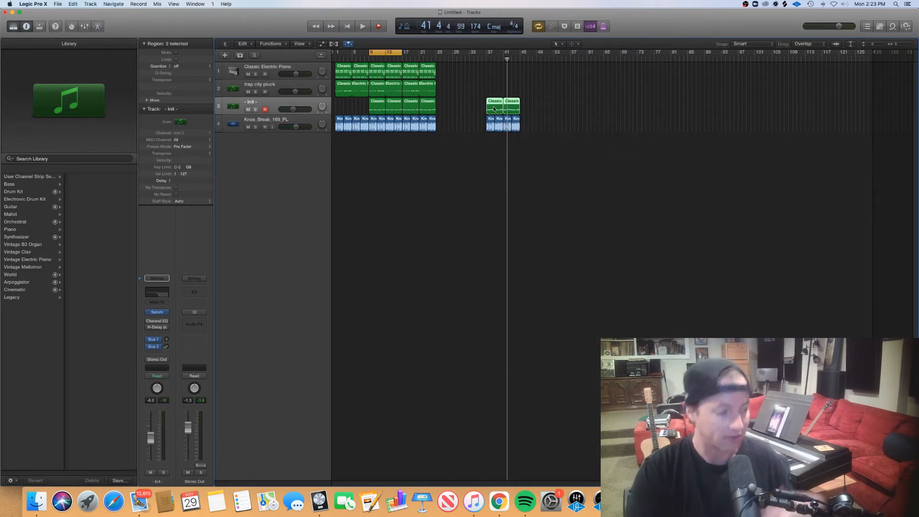
{"action": "key", "text": "e"}
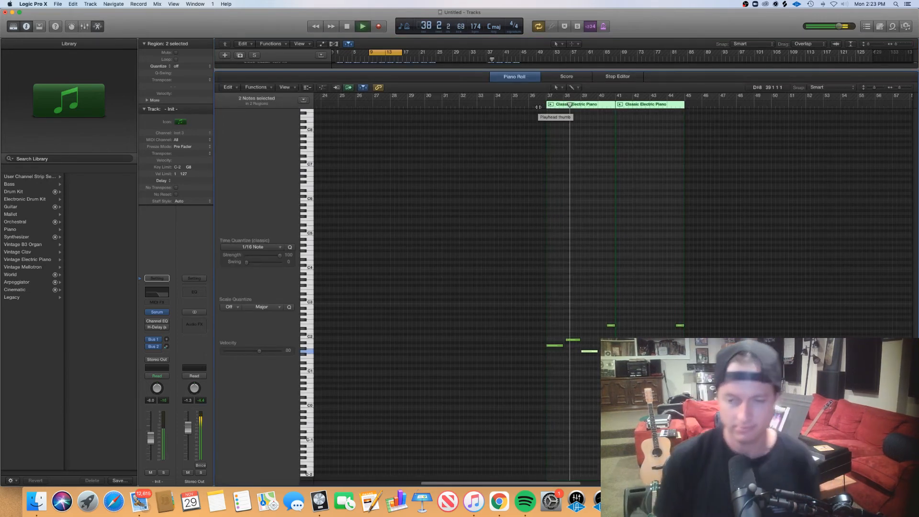
{"action": "key", "text": "e"}
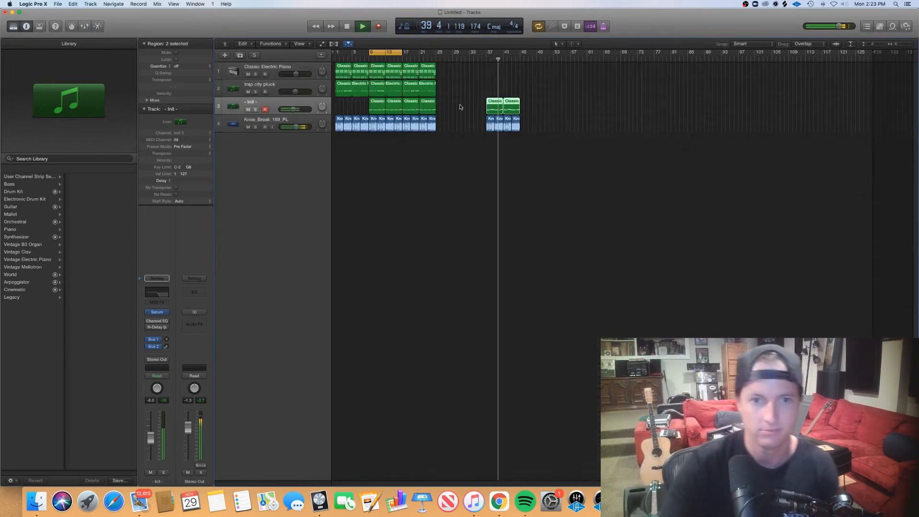
Move the bass and drum regions from bar 37 to bar 25, end the cycle range just after them and play.
{"action": "left_click_drag", "start_coordinate": [402, 52], "coordinate": [486, 61]}
{"action": "key", "text": "space"}
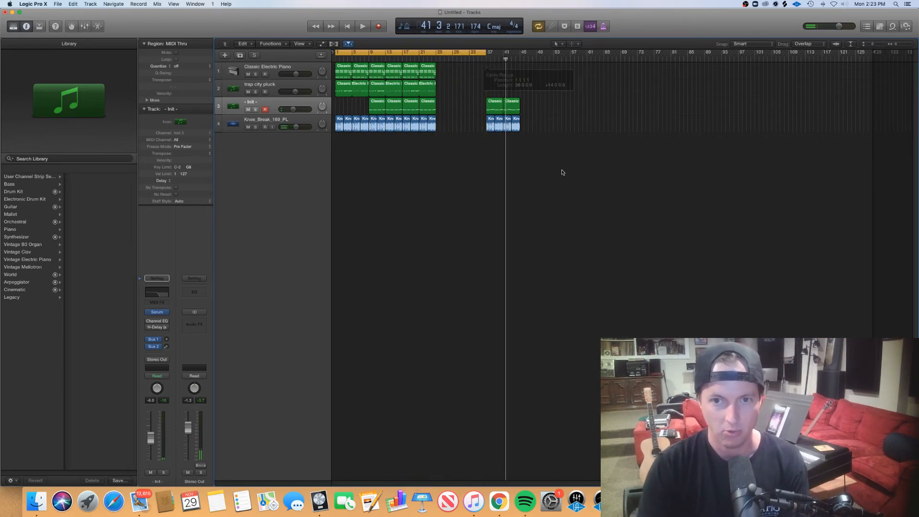
{"action": "left_click_drag", "start_coordinate": [547, 158], "coordinate": [478, 101]}
{"action": "left_click_drag", "start_coordinate": [499, 130], "coordinate": [450, 131]}
{"action": "left_click_drag", "start_coordinate": [494, 56], "coordinate": [472, 54]}
{"action": "key", "text": "space"}
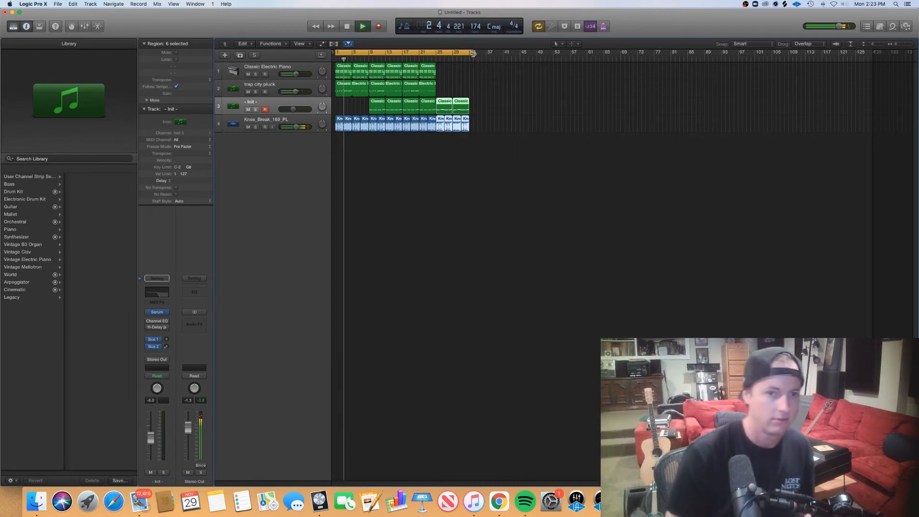
Automate the bass track's volume to rise to about -3.8 dB at bar 25, and hide the automation.
{"action": "key", "text": "a"}
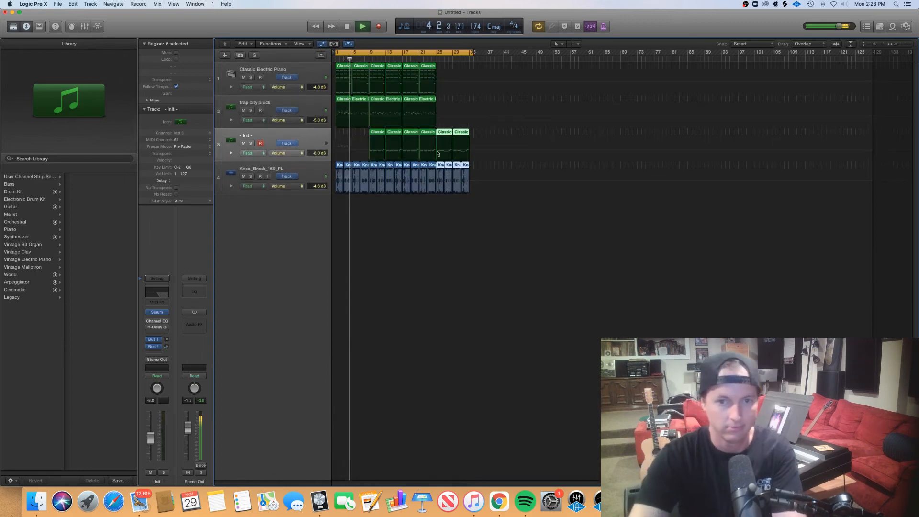
{"action": "left_click", "coordinate": [433, 149]}
{"action": "left_click_drag", "start_coordinate": [455, 151], "coordinate": [440, 149]}
{"action": "key", "text": "a"}
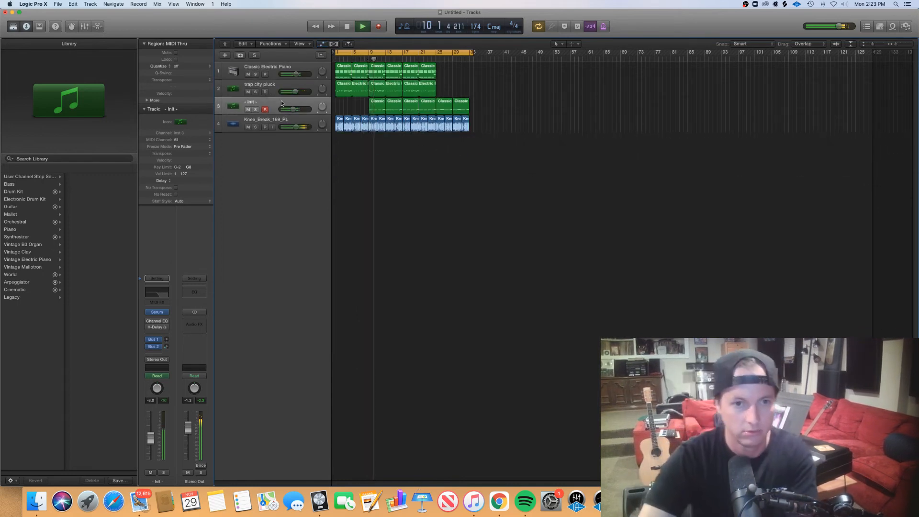
{"action": "left_click", "coordinate": [261, 97]}
{"action": "key", "text": "a"}
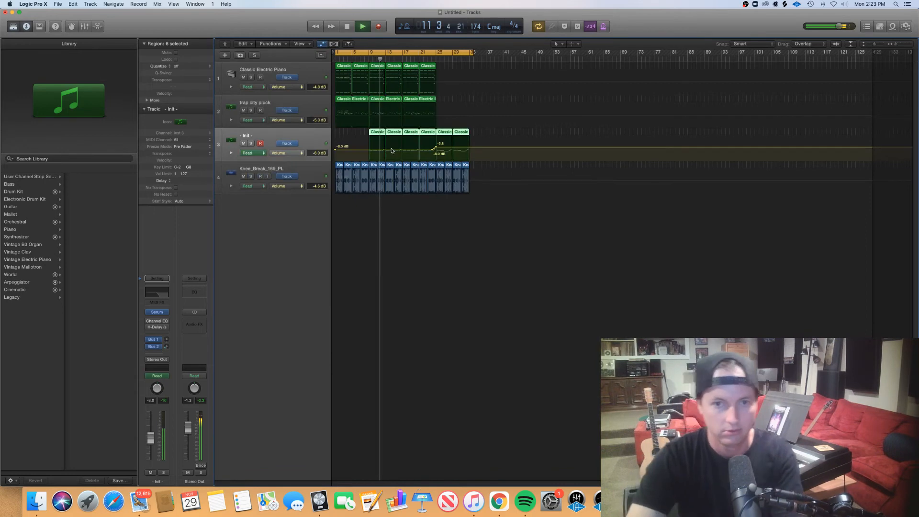
{"action": "left_click_drag", "start_coordinate": [390, 150], "coordinate": [390, 150]}
{"action": "key", "text": "a"}
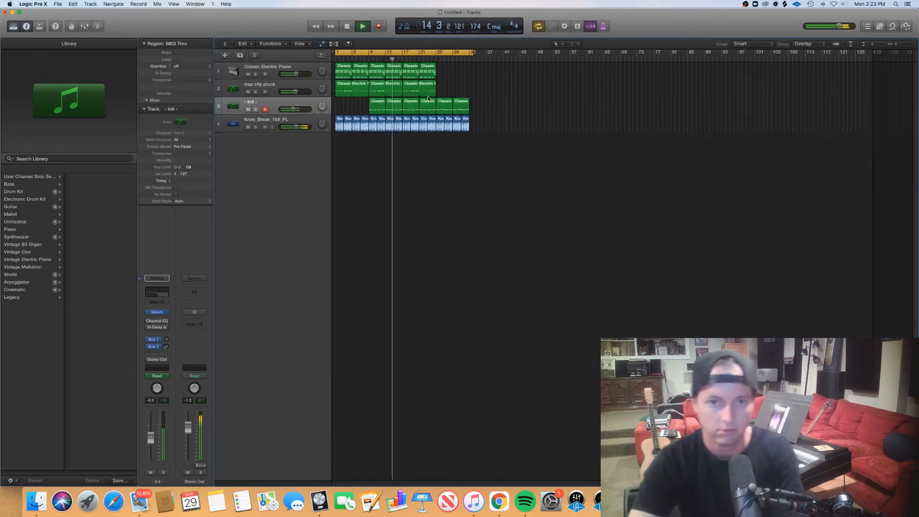
Transpose all notes of the trap city pluck region at bar 17 up one octave and close the Piano Roll.
{"action": "double_click", "coordinate": [412, 88]}
{"action": "scroll", "coordinate": [447, 326], "scroll_direction": "left", "scroll_amount": 5}
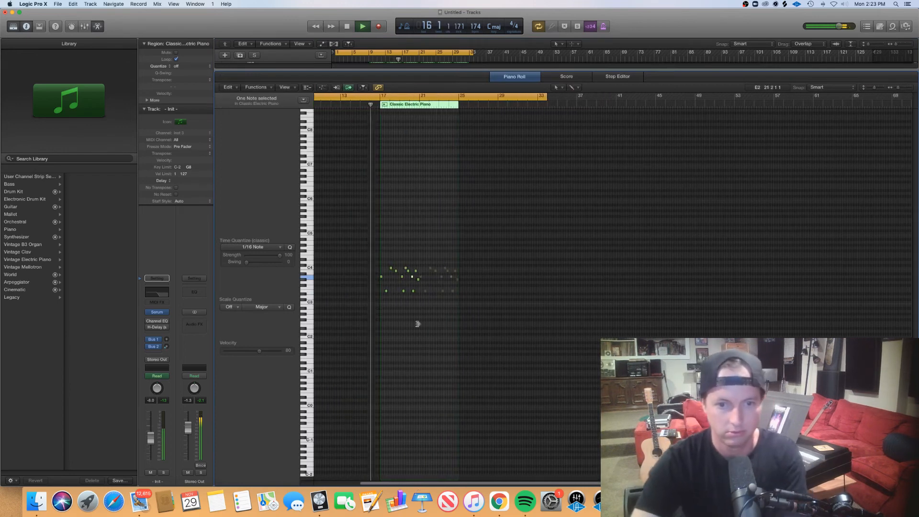
{"action": "left_click_drag", "start_coordinate": [341, 319], "coordinate": [477, 243]}
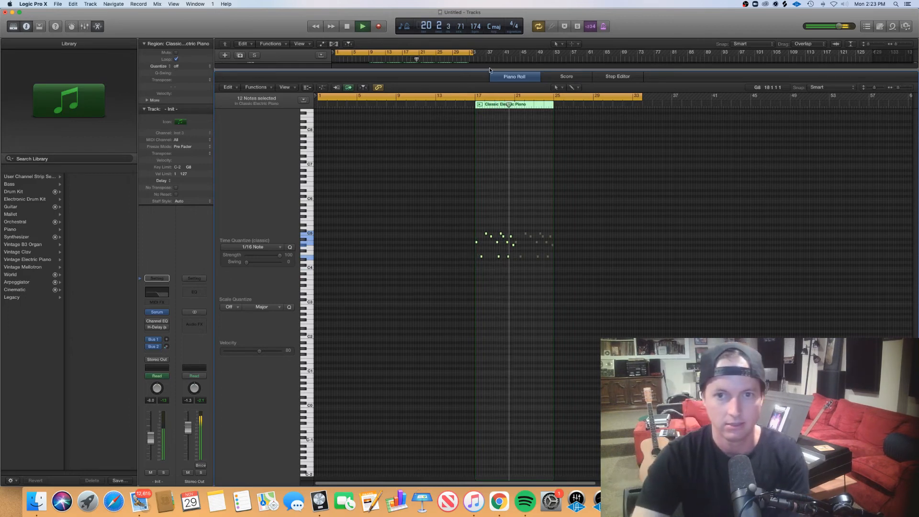
{"action": "key", "text": "e"}
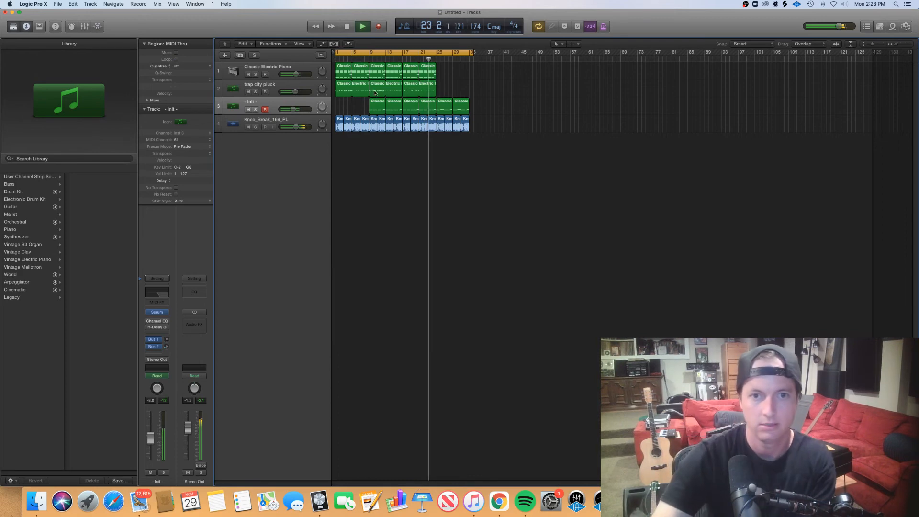
Copy the trap city pluck region from bar 9 to bar 25 and check its notes in the Piano Roll.
{"action": "left_click_drag", "start_coordinate": [375, 94], "coordinate": [441, 92]}
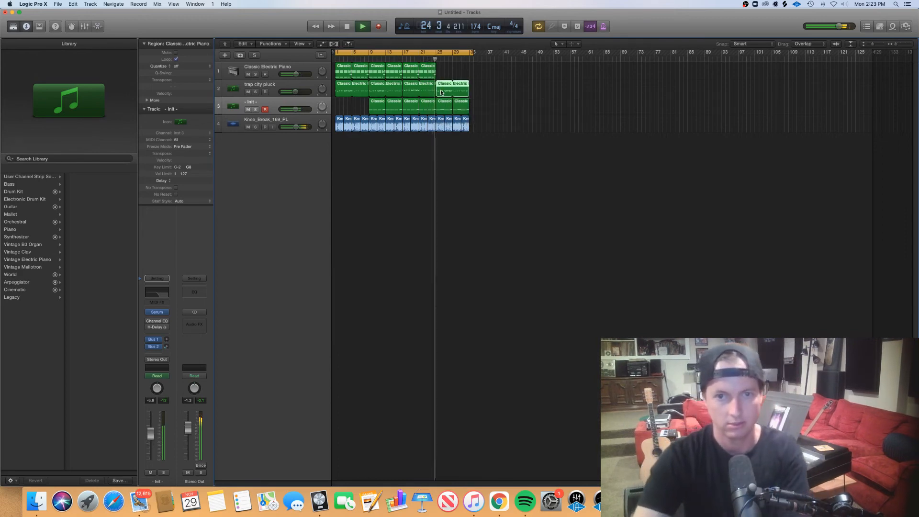
{"action": "key", "text": "e"}
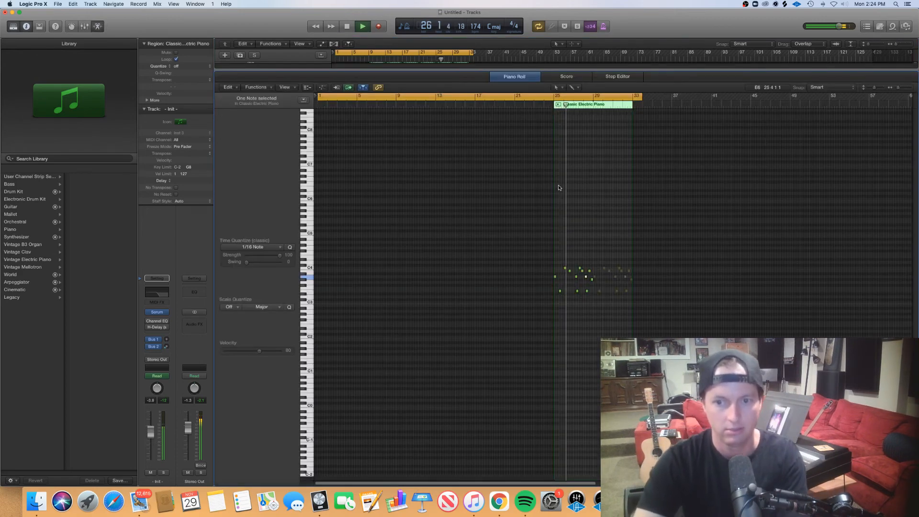
{"action": "key", "text": "super+Right"}
{"action": "key", "text": "super+Right"}
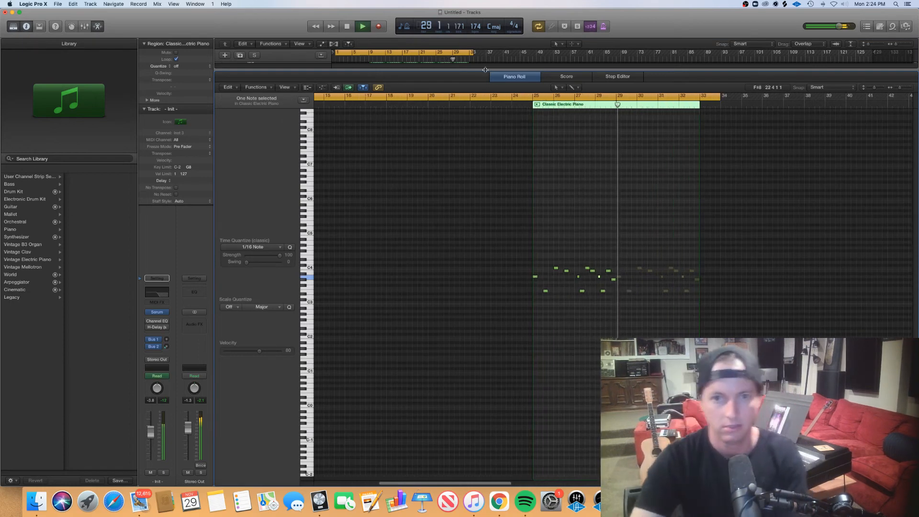
{"action": "key", "text": "e"}
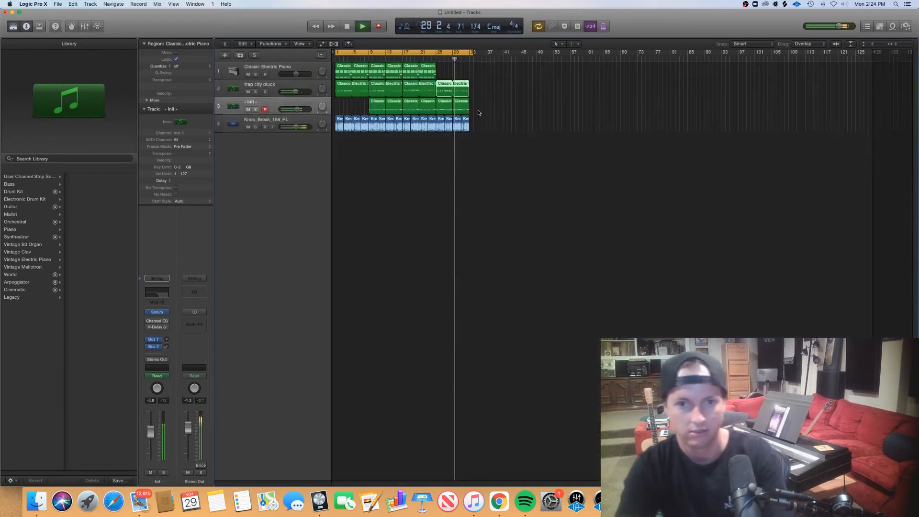
Turn off cycle mode, stop playback at the end of the arrangement at bar 33 and switch to OBS.
{"action": "left_click", "coordinate": [460, 51]}
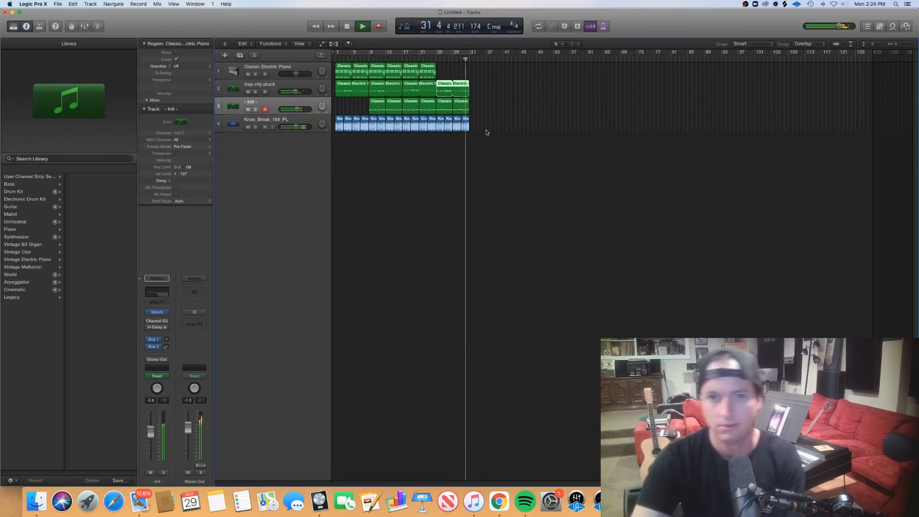
{"action": "key", "text": "space"}
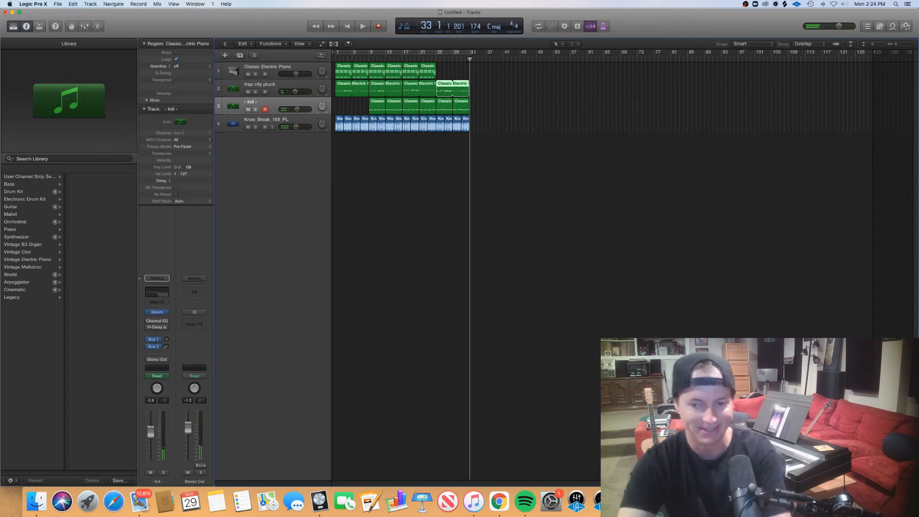
{"action": "key", "text": "super+Tab"}
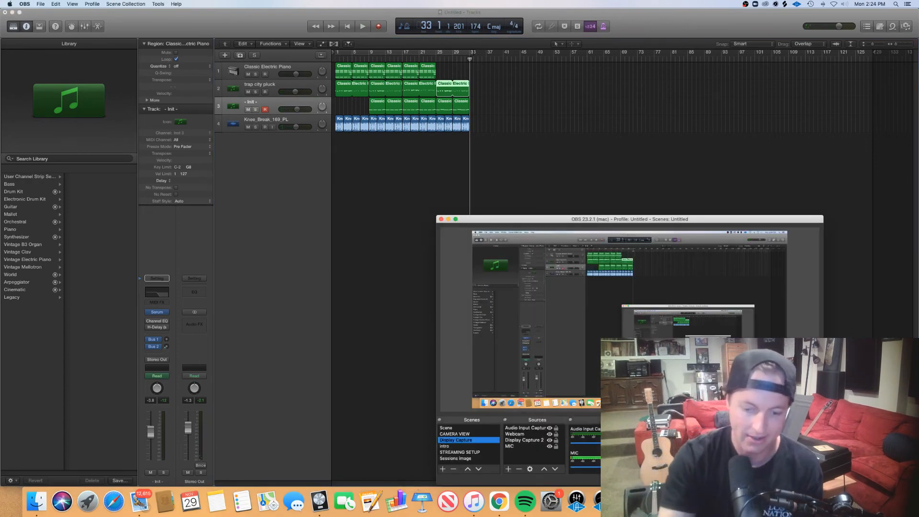